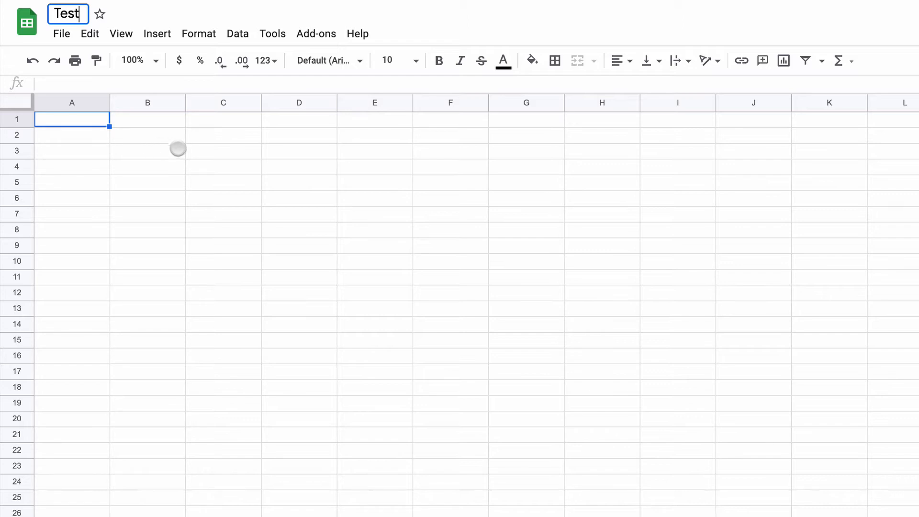
Step: Confirm the spreadsheet name Test and enter the headings Description, Typology and Domain in cells A1 to C1
{"action": "left_click", "coordinate": [178, 149]}
{"action": "left_click", "coordinate": [85, 118]}
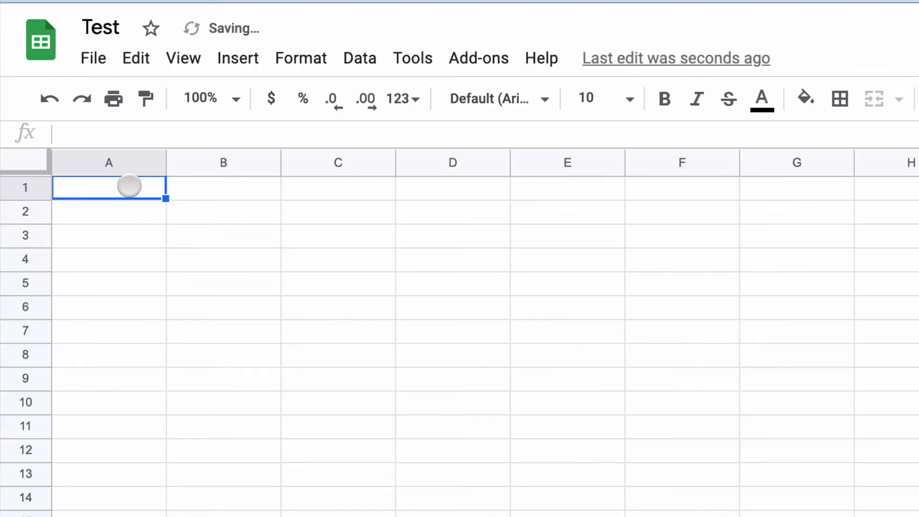
{"action": "type", "text": "Description"}
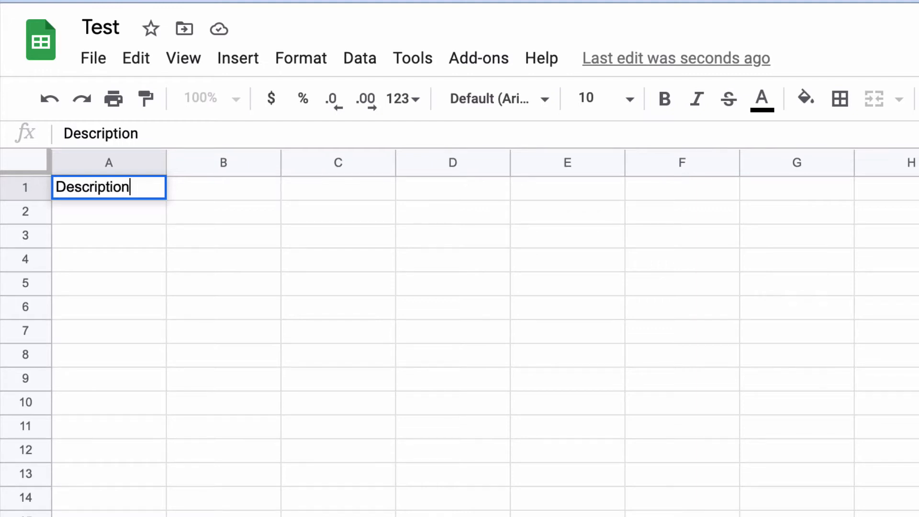
{"action": "key", "text": "Tab"}
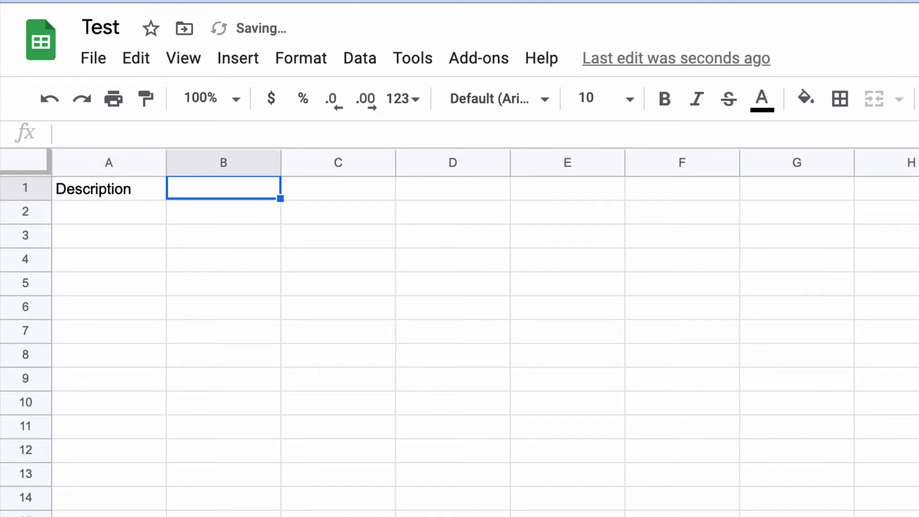
{"action": "type", "text": "Typology"}
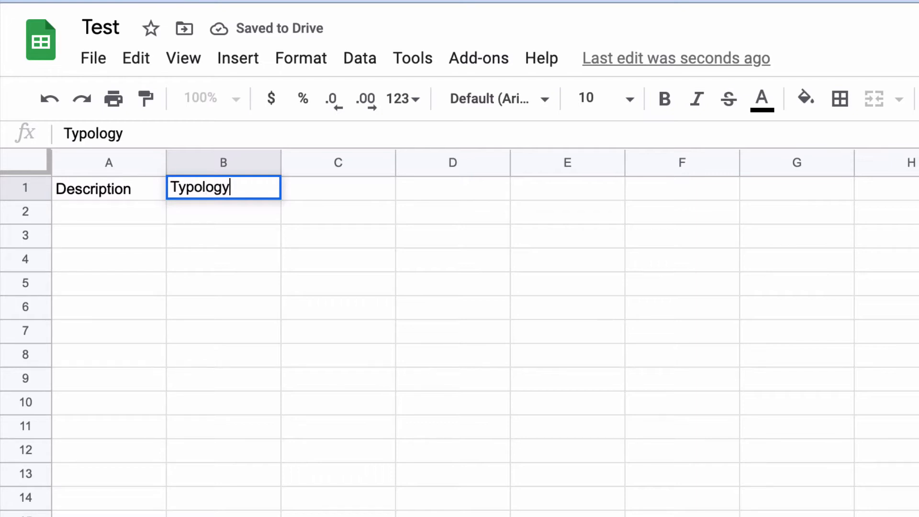
{"action": "key", "text": "Tab"}
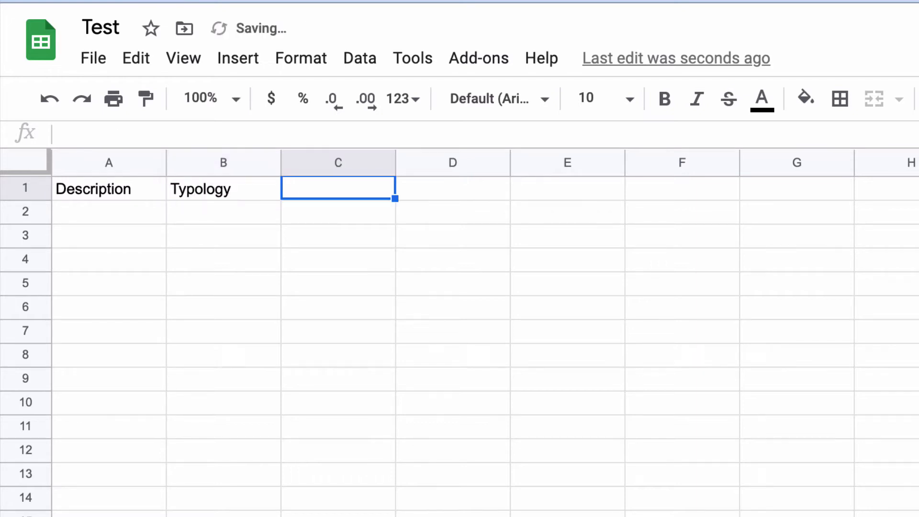
{"action": "type", "text": "Domain"}
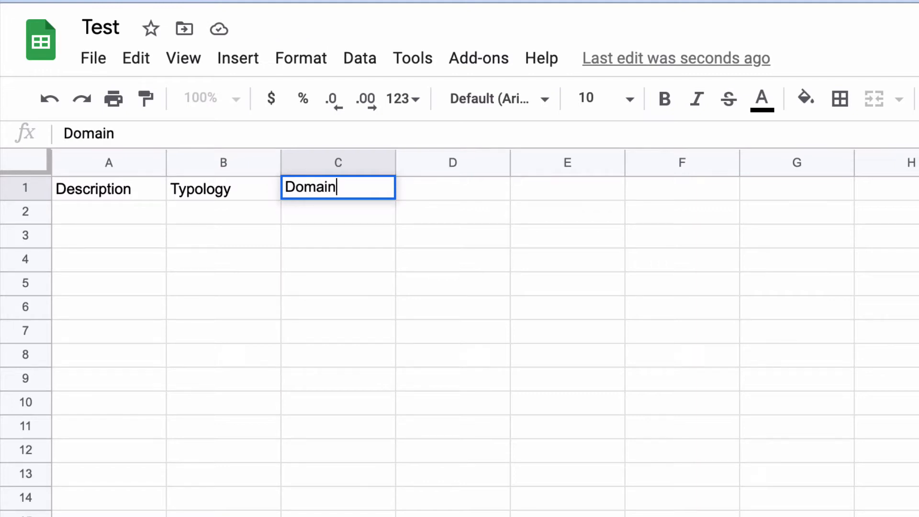
{"action": "key", "text": "Return"}
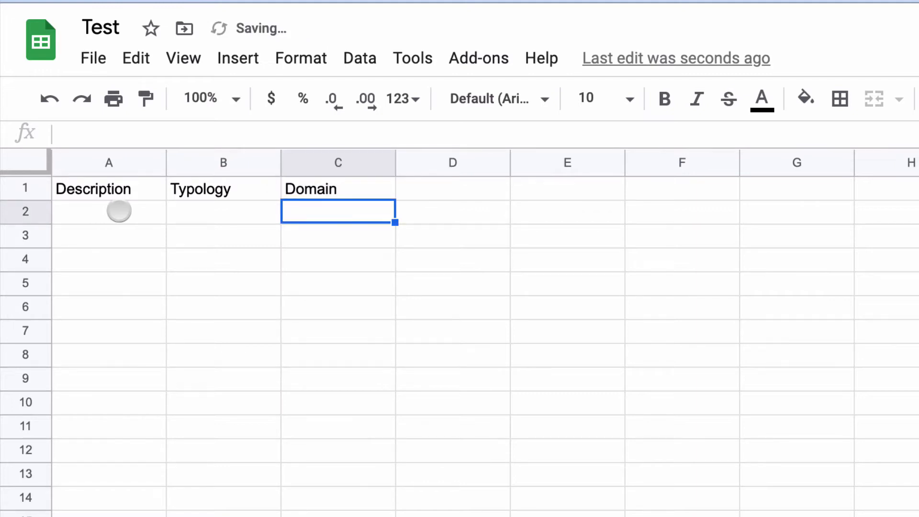
{"action": "left_click_drag", "start_coordinate": [131, 210], "coordinate": [127, 514]}
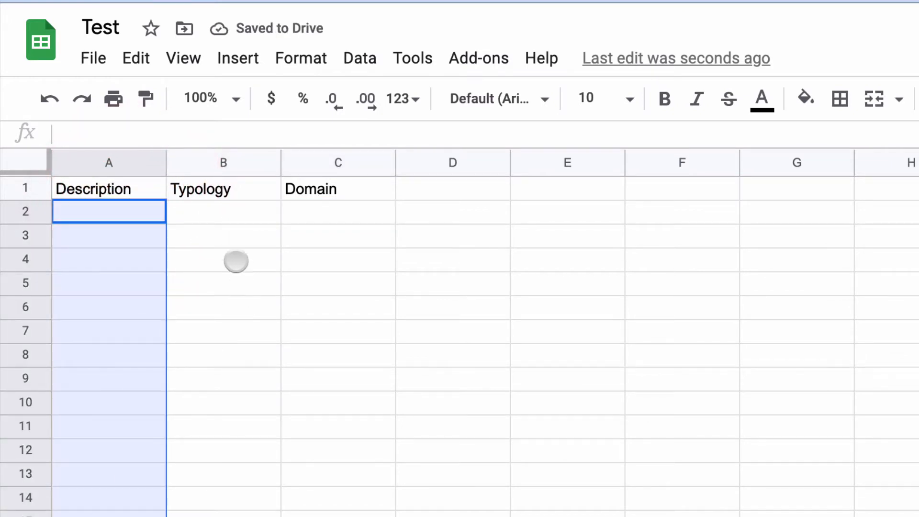
{"action": "left_click_drag", "start_coordinate": [227, 211], "coordinate": [229, 514]}
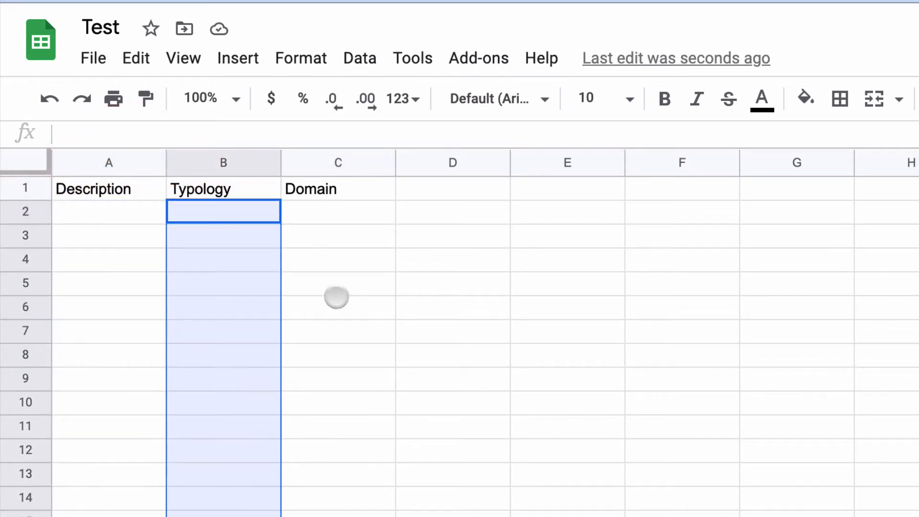
{"action": "left_click_drag", "start_coordinate": [346, 209], "coordinate": [349, 516]}
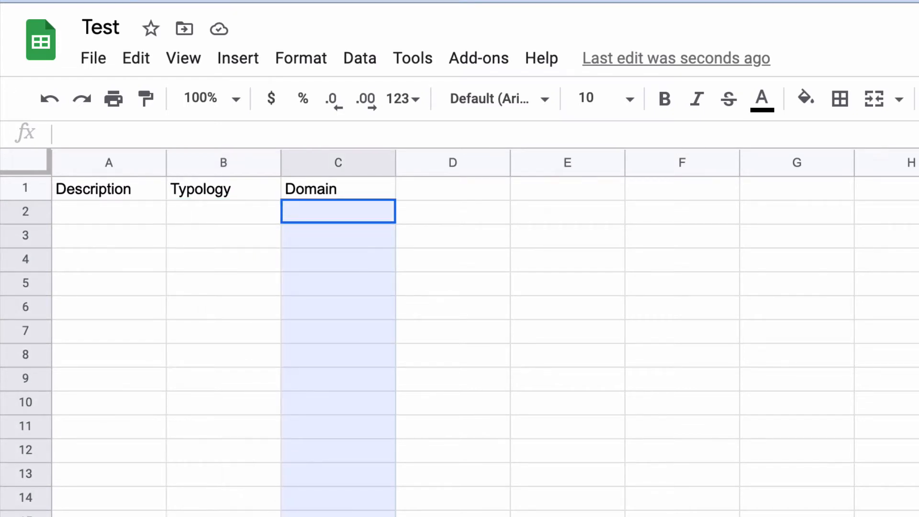
{"action": "left_click", "coordinate": [460, 430]}
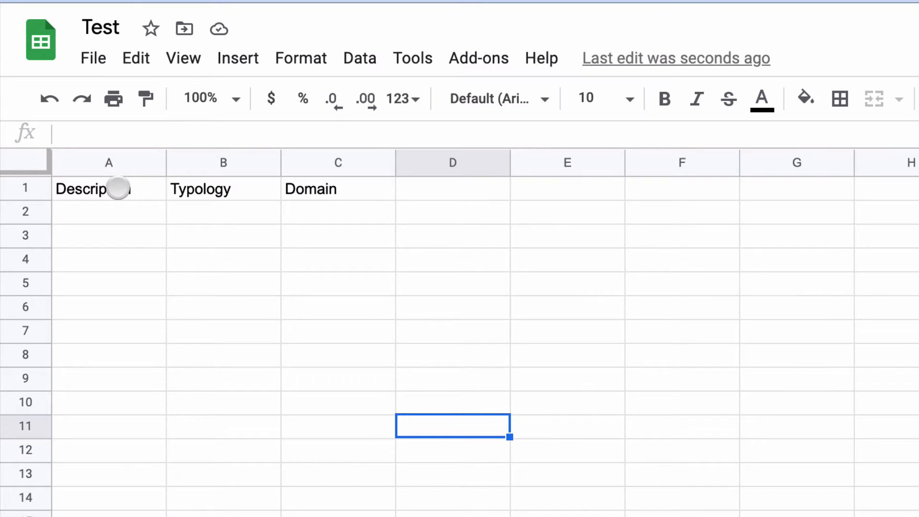
{"action": "left_click_drag", "start_coordinate": [118, 187], "coordinate": [679, 515]}
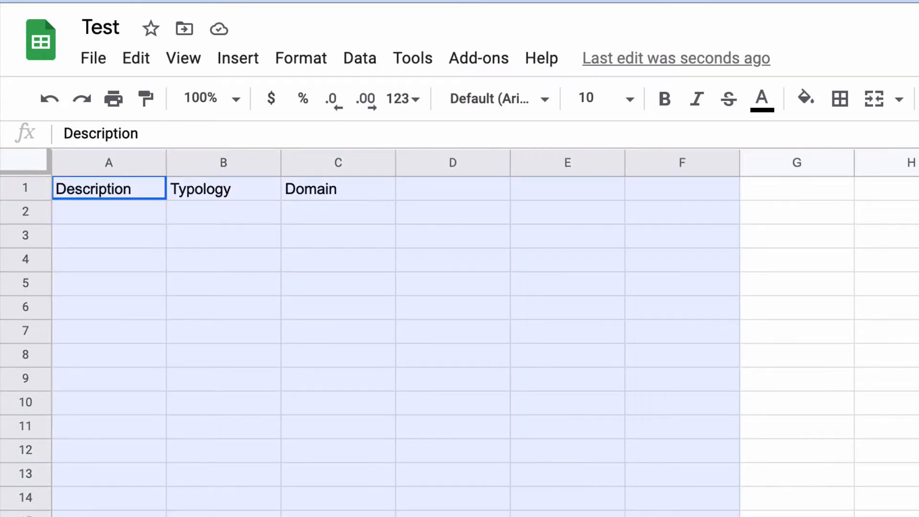
{"action": "left_click", "coordinate": [899, 516]}
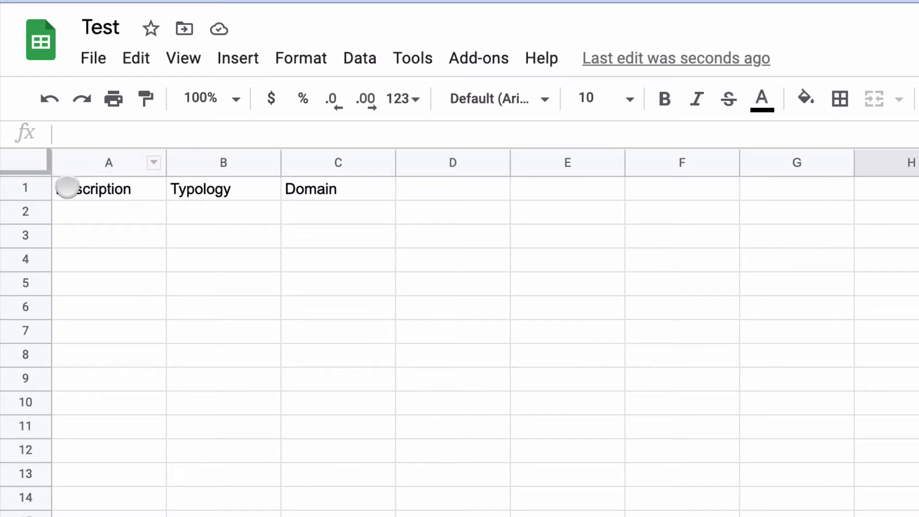
Step: Fill the header cells A1:E1 with the theme blue and set their text colour to white
{"action": "left_click_drag", "start_coordinate": [67, 186], "coordinate": [589, 189]}
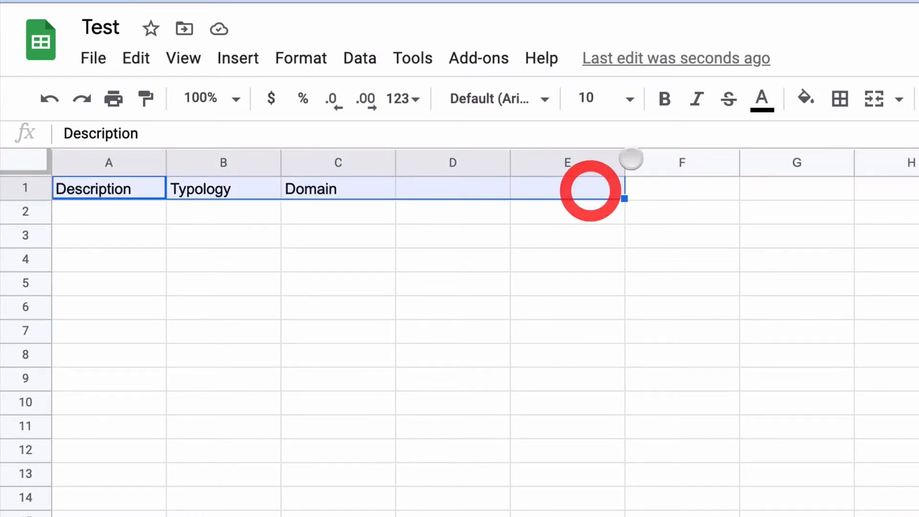
{"action": "left_click", "coordinate": [805, 98]}
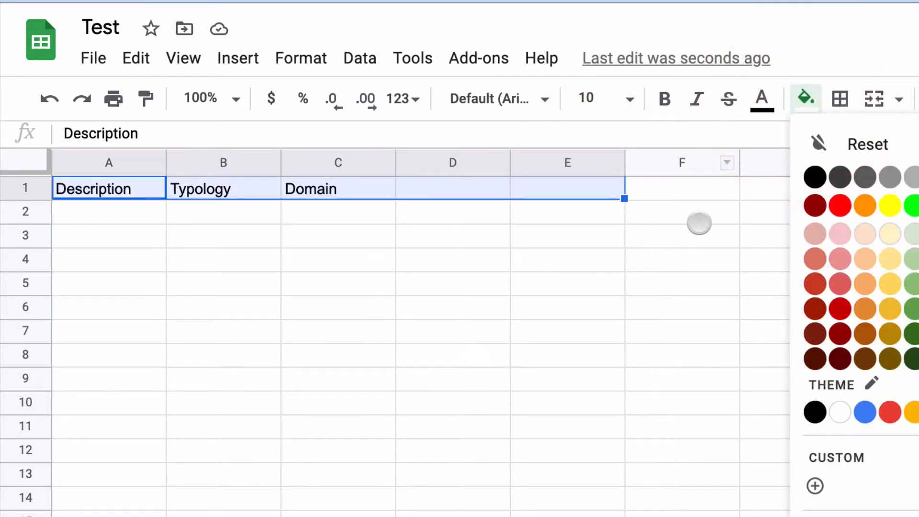
{"action": "left_click", "coordinate": [864, 412]}
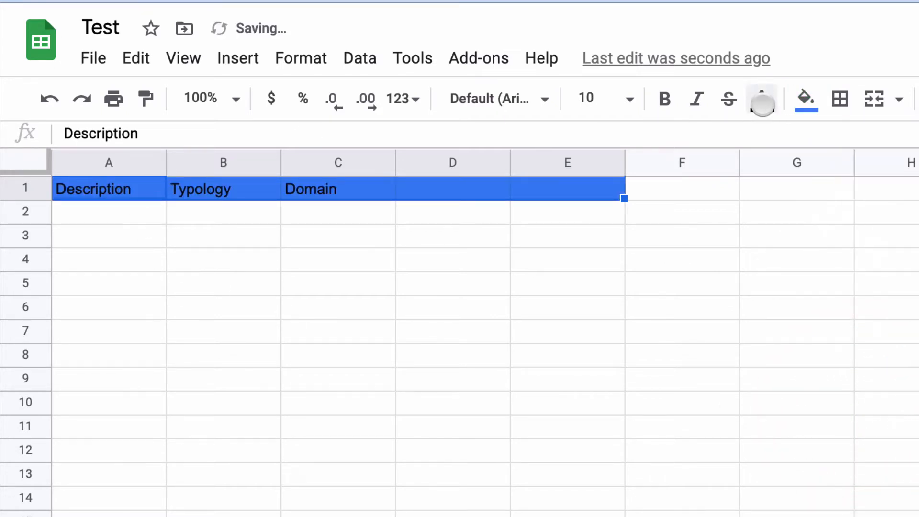
{"action": "left_click", "coordinate": [76, 190]}
{"action": "left_click_drag", "start_coordinate": [106, 189], "coordinate": [538, 188]}
{"action": "left_click", "coordinate": [761, 99]}
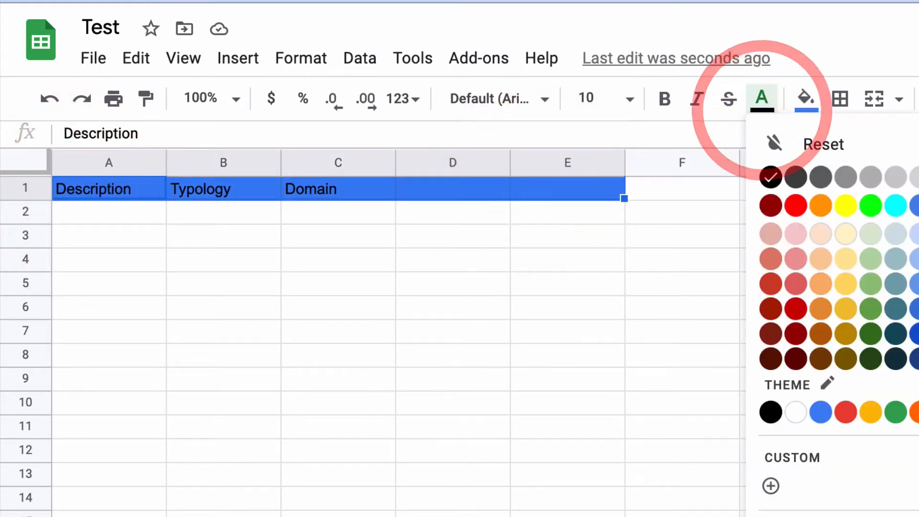
{"action": "left_click", "coordinate": [918, 178]}
{"action": "left_click", "coordinate": [224, 243]}
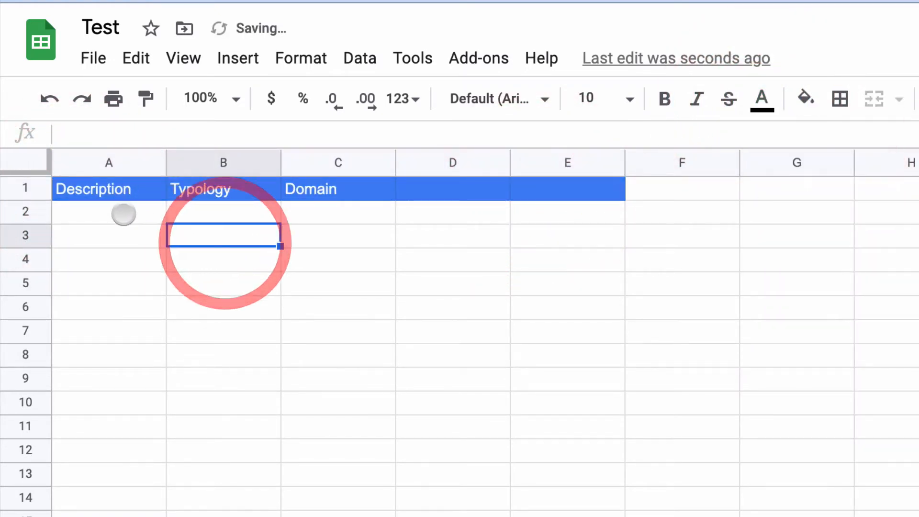
Step: Fill the table body A2:E21 below the header with a very light blue
{"action": "left_click_drag", "start_coordinate": [123, 213], "coordinate": [548, 505]}
{"action": "left_click_drag", "start_coordinate": [556, 211], "coordinate": [85, 516]}
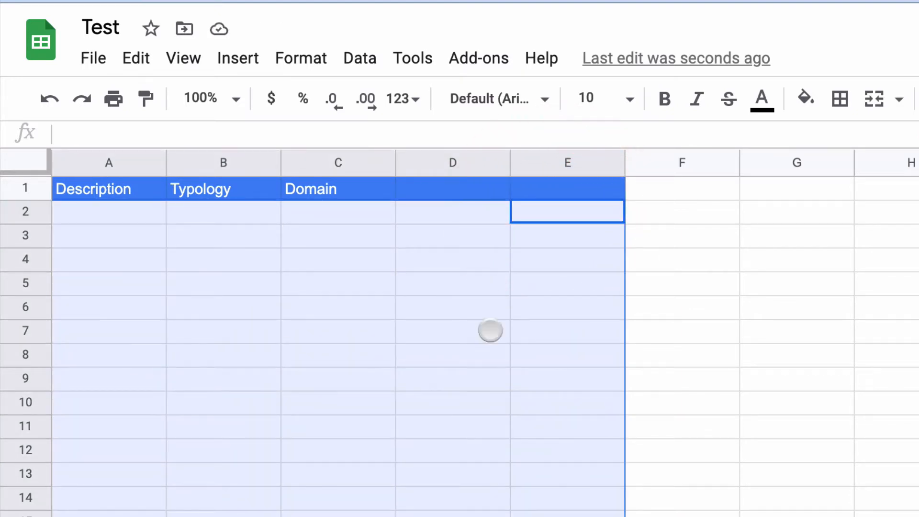
{"action": "left_click", "coordinate": [805, 98]}
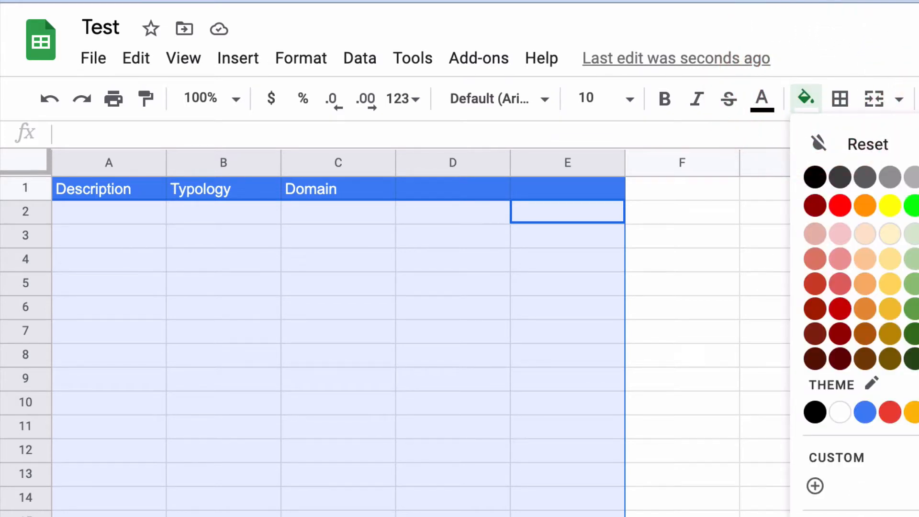
{"action": "left_click", "coordinate": [918, 259]}
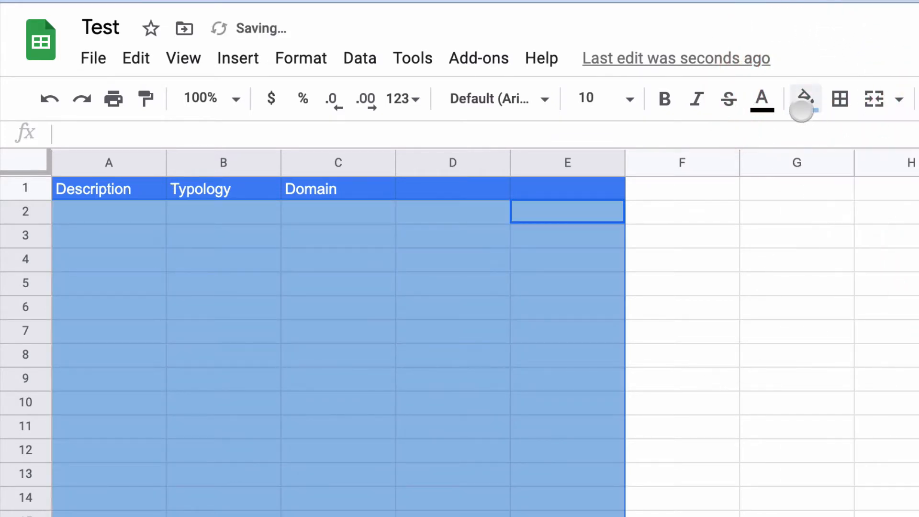
{"action": "left_click", "coordinate": [805, 98]}
{"action": "left_click", "coordinate": [918, 229]}
{"action": "left_click", "coordinate": [461, 289]}
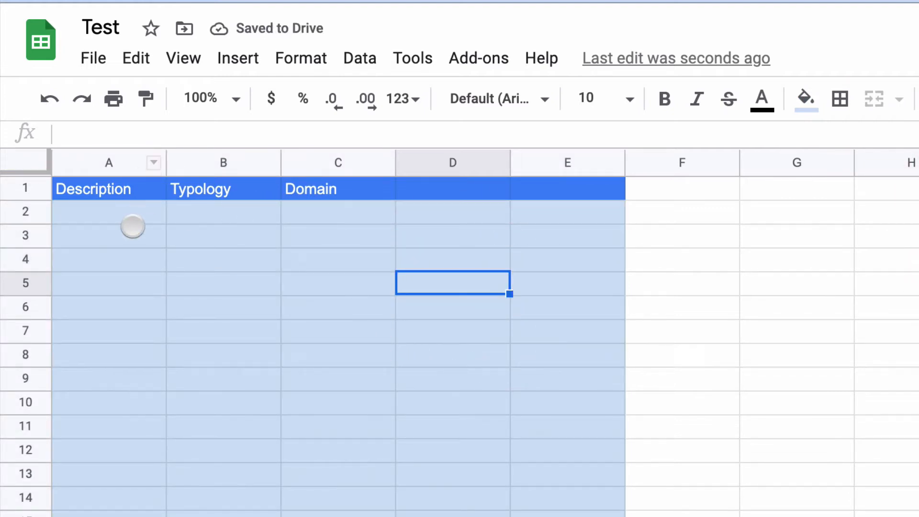
Step: Enter 1 in the first Description cell, A2
{"action": "left_click", "coordinate": [120, 208]}
{"action": "type", "text": "1"}
{"action": "key", "text": "Tab"}
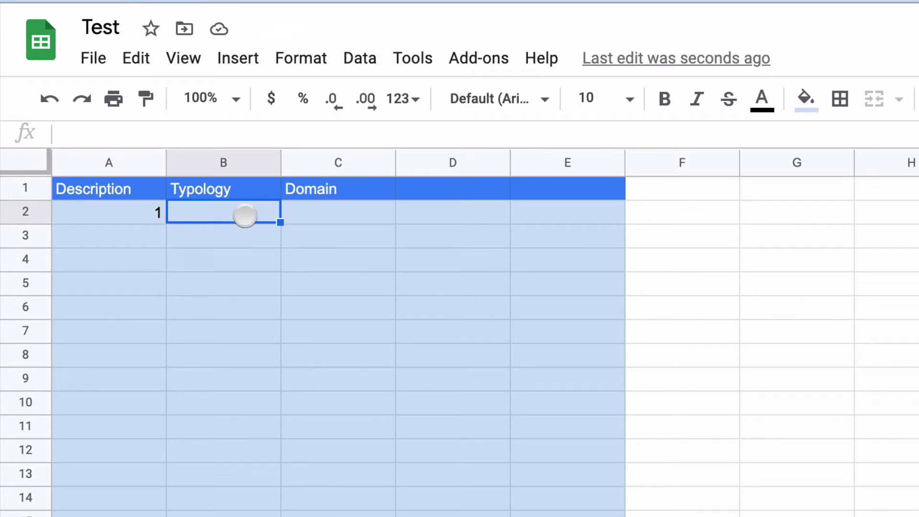
Step: Start a data validation rule for the Typology cells B2:B21 with List of items as the criterion
{"action": "left_click_drag", "start_coordinate": [224, 280], "coordinate": [206, 516]}
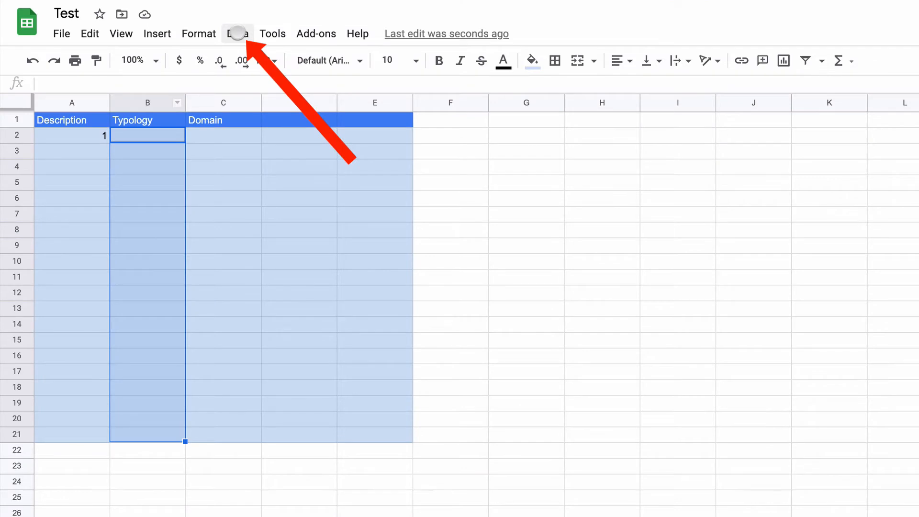
{"action": "left_click", "coordinate": [237, 33]}
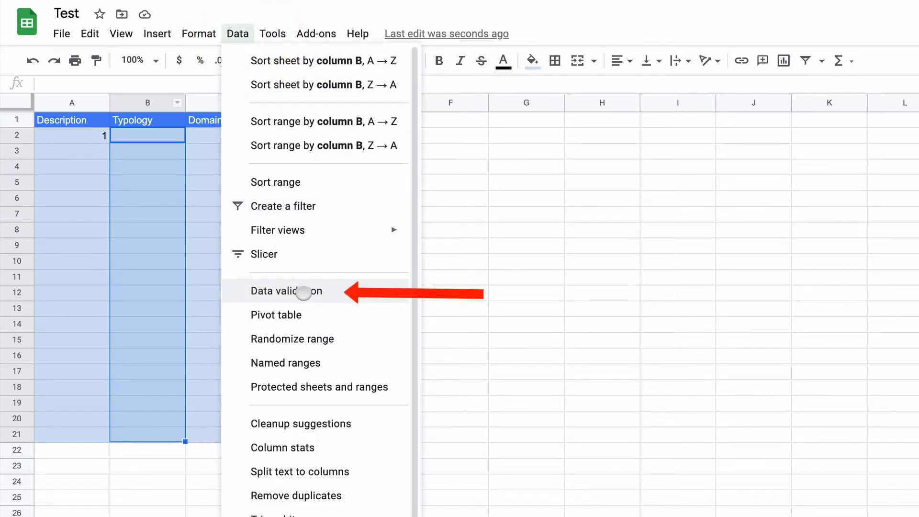
{"action": "left_click", "coordinate": [303, 292]}
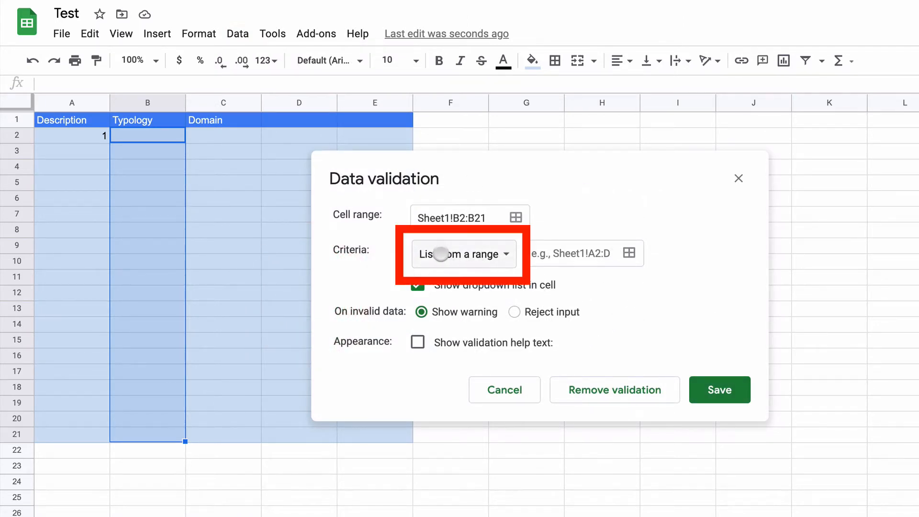
{"action": "left_click", "coordinate": [488, 255]}
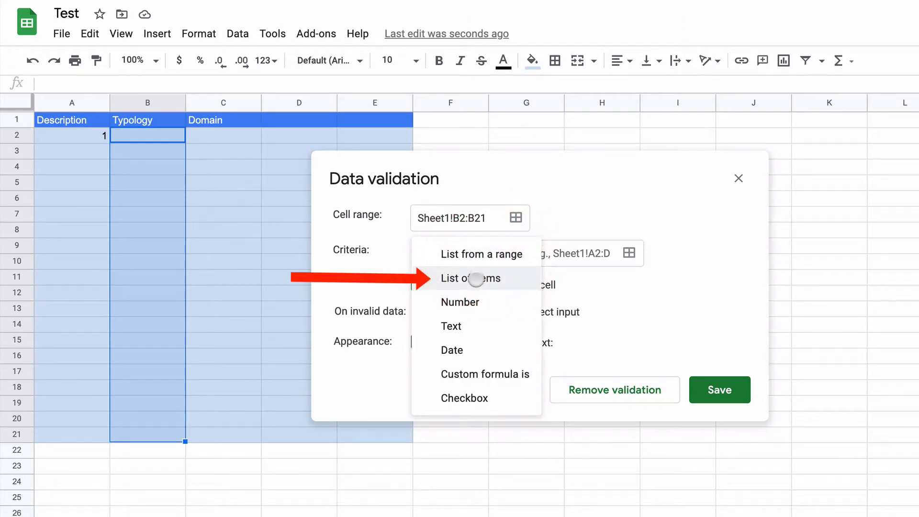
{"action": "left_click", "coordinate": [476, 278]}
{"action": "left_click", "coordinate": [564, 256]}
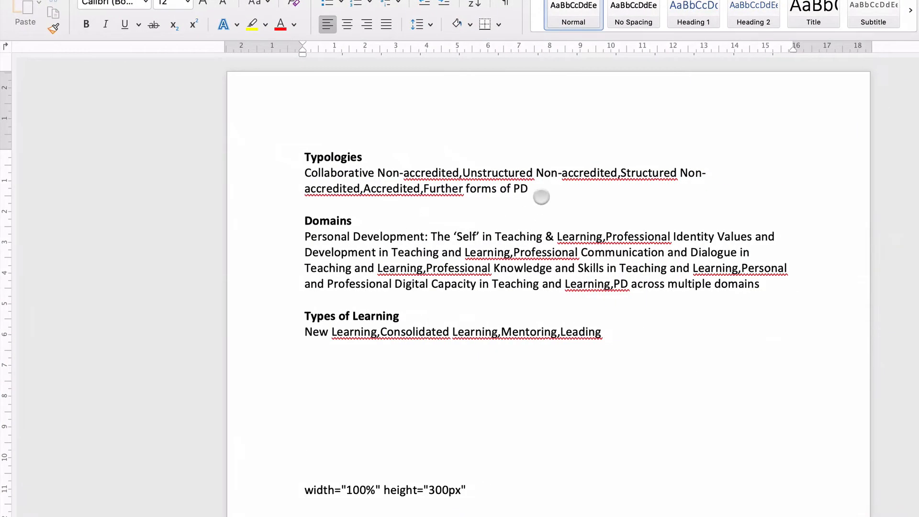
Step: Copy the comma-separated Typologies list from the Word document into the Google Sheets validation items and save the rule
{"action": "mouse_move", "coordinate": [538, 191]}
{"action": "left_mouse_down"}
{"action": "mouse_move", "coordinate": [308, 188]}
{"action": "mouse_move", "coordinate": [290, 173]}
{"action": "mouse_move", "coordinate": [297, 178]}
{"action": "left_mouse_up"}
{"action": "key", "text": "ctrl+c"}
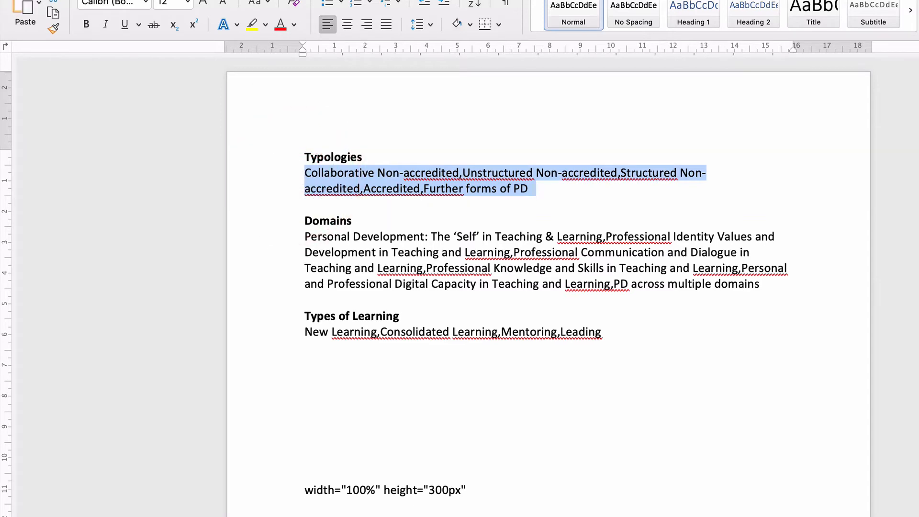
{"action": "left_click_drag", "start_coordinate": [299, 0], "coordinate": [310, 92]}
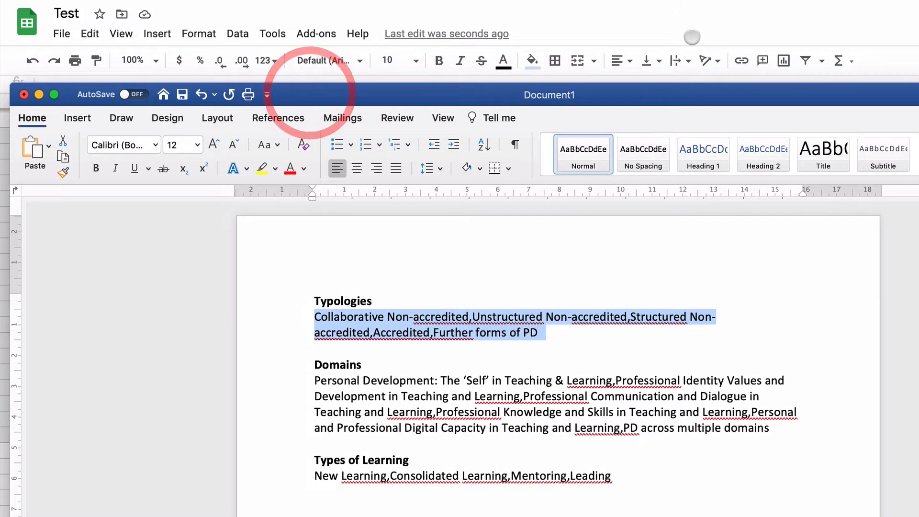
{"action": "left_click", "coordinate": [691, 31]}
{"action": "left_click", "coordinate": [558, 259]}
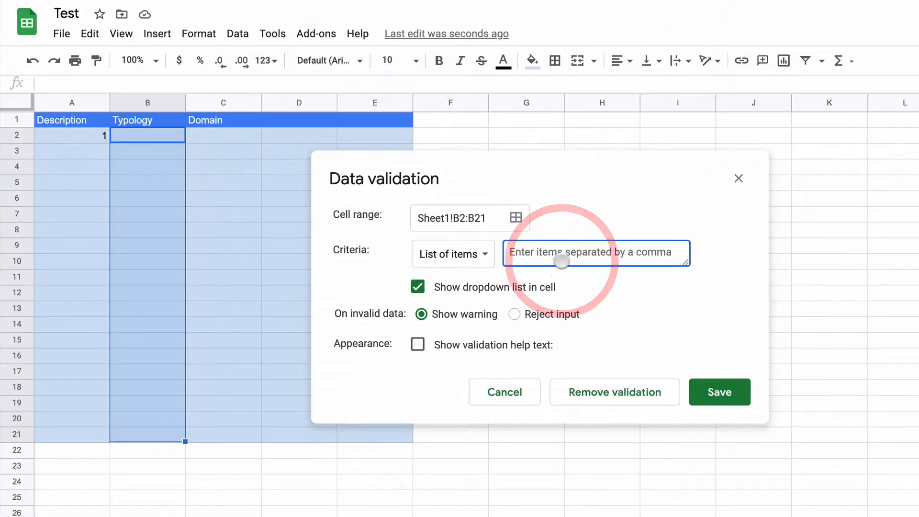
{"action": "key", "text": "ctrl+v"}
{"action": "left_click", "coordinate": [712, 429]}
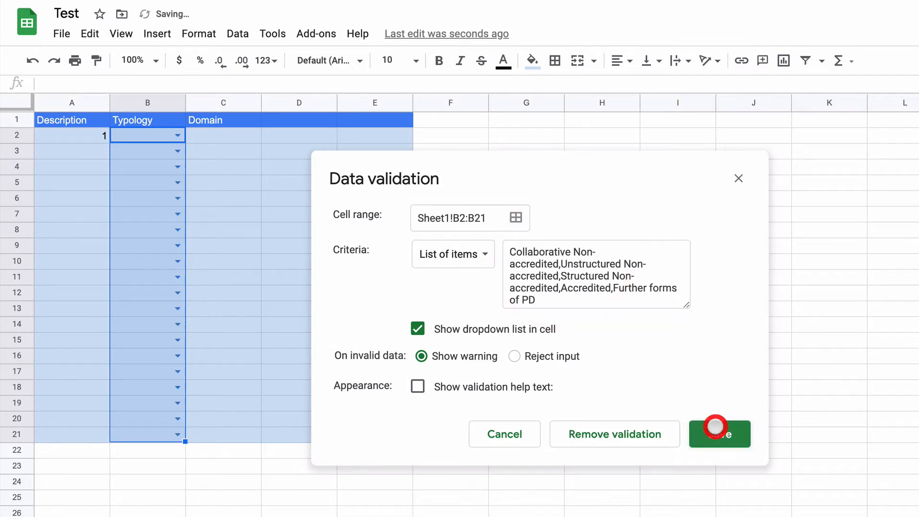
Step: Choose Collaborative Non-accredited from the dropdown list in Typology cell B2
{"action": "left_click", "coordinate": [240, 245]}
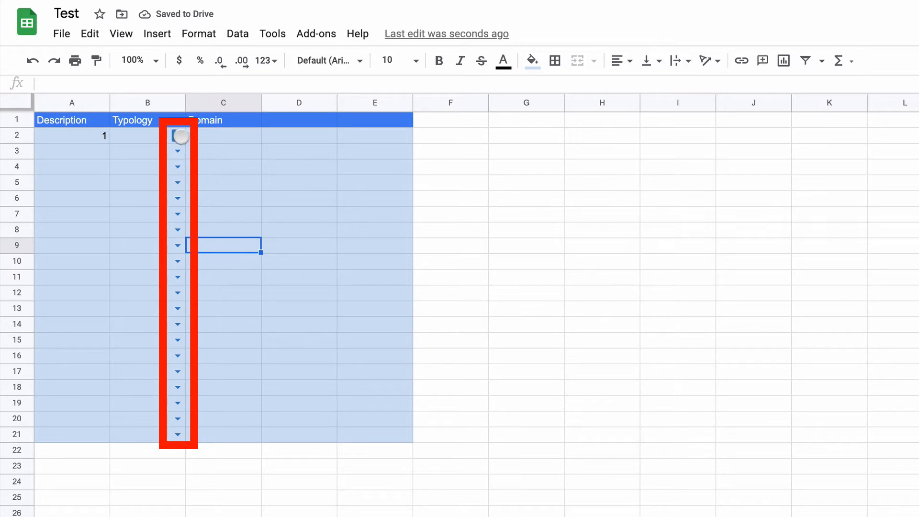
{"action": "left_click", "coordinate": [177, 135]}
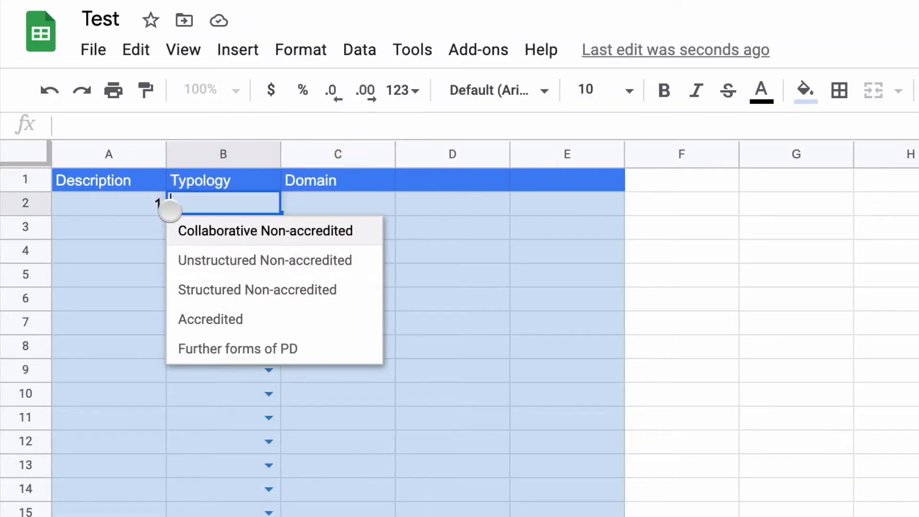
{"action": "left_click", "coordinate": [233, 231]}
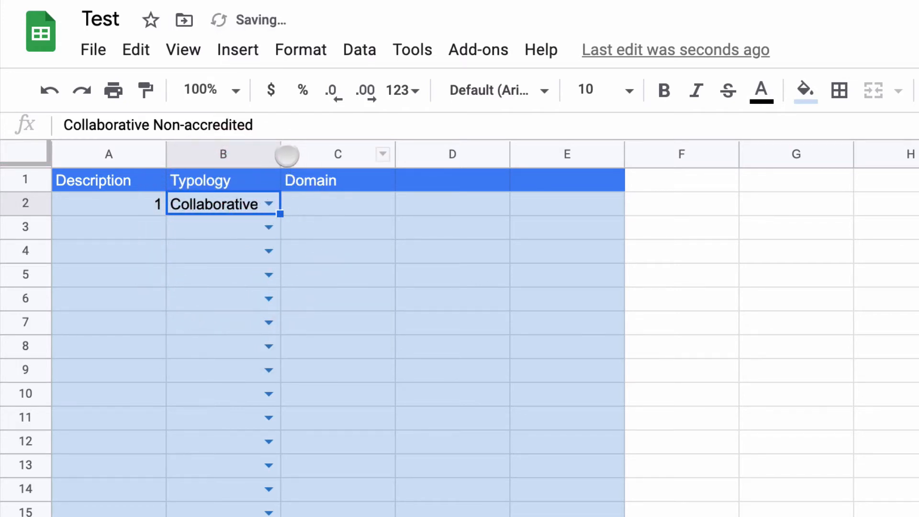
Step: Widen the Typology column to fit the Collaborative Non-accredited entry
{"action": "left_click_drag", "start_coordinate": [275, 153], "coordinate": [383, 154]}
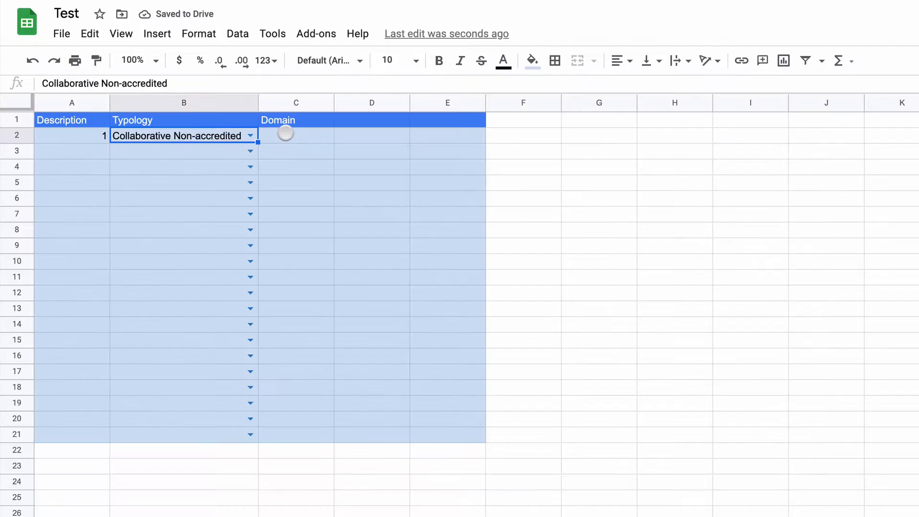
Step: Start a data validation rule for the Domain cells C2:C21 with List of items as the criterion
{"action": "left_click", "coordinate": [456, 201]}
{"action": "left_click_drag", "start_coordinate": [301, 134], "coordinate": [280, 435]}
{"action": "left_click", "coordinate": [237, 33]}
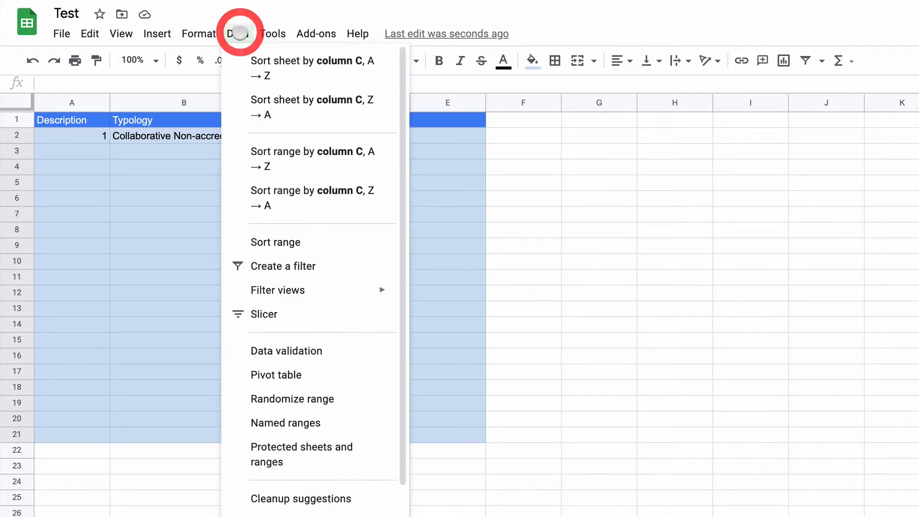
{"action": "left_click", "coordinate": [270, 293]}
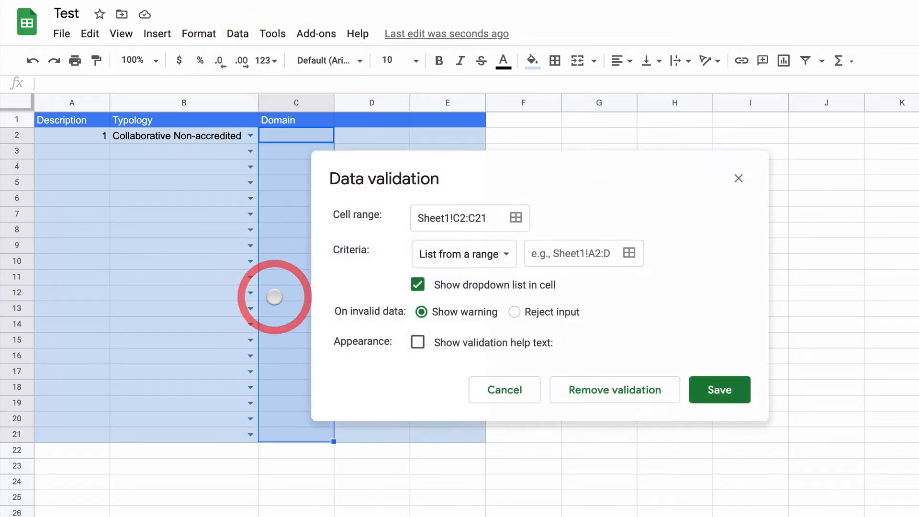
{"action": "left_click", "coordinate": [494, 256]}
{"action": "left_click", "coordinate": [479, 280]}
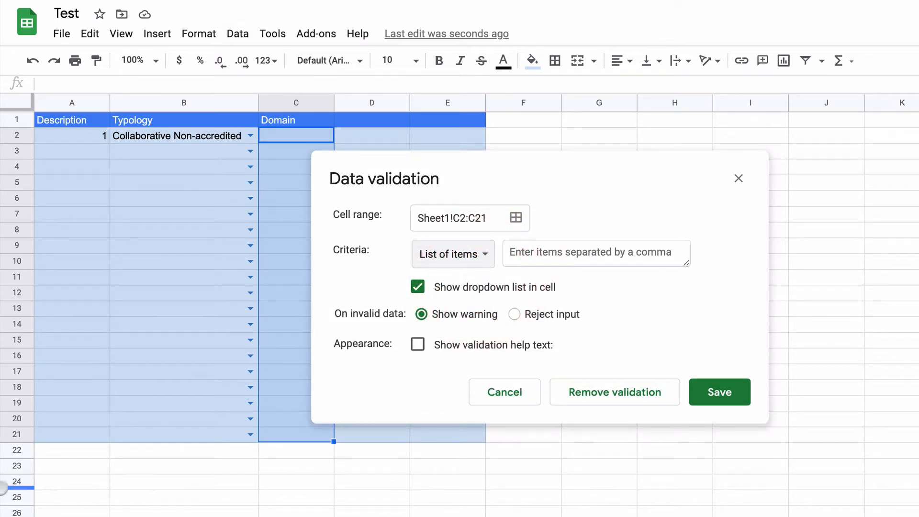
Step: Copy the comma-separated Domains list from the Word document into the Google Sheets validation items and save the rule
{"action": "left_click", "coordinate": [913, 516]}
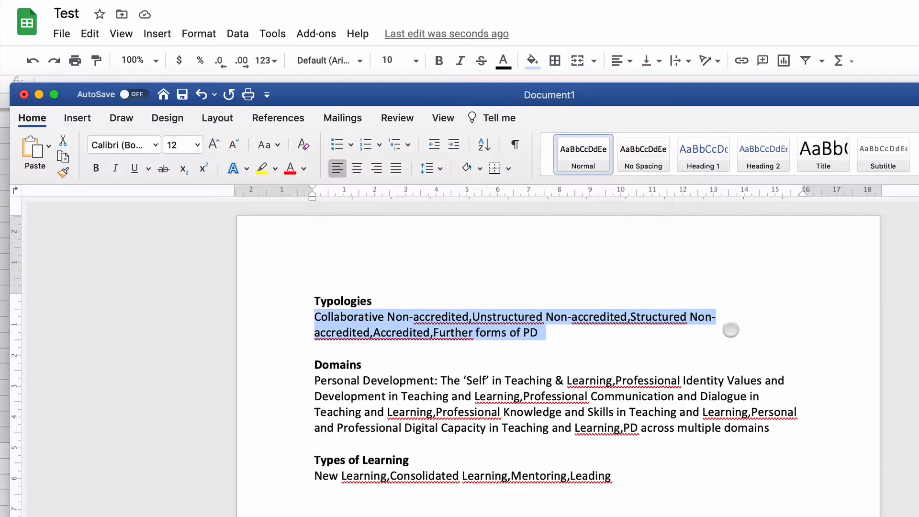
{"action": "mouse_move", "coordinate": [771, 429]}
{"action": "left_mouse_down"}
{"action": "mouse_move", "coordinate": [558, 429]}
{"action": "mouse_move", "coordinate": [312, 382]}
{"action": "left_mouse_up"}
{"action": "key", "text": "super+c"}
{"action": "left_click", "coordinate": [591, 13]}
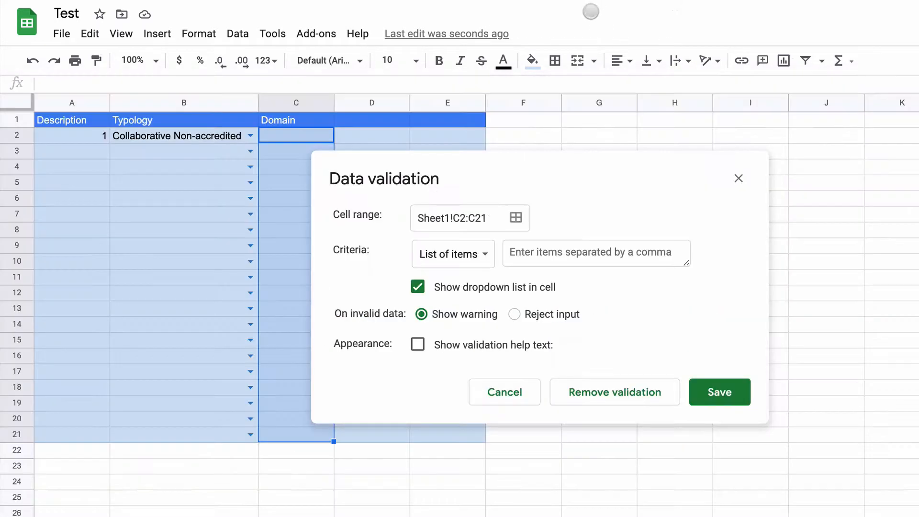
{"action": "left_click", "coordinate": [556, 265]}
{"action": "key", "text": "super+v"}
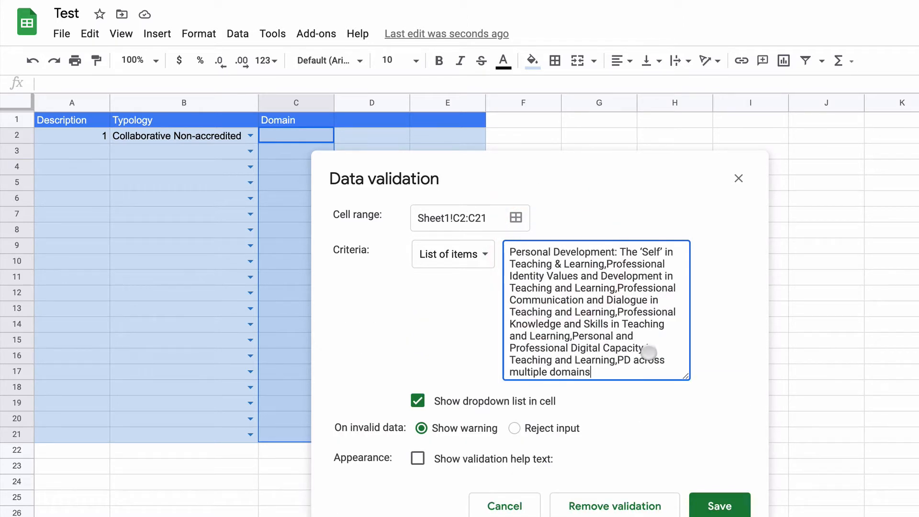
{"action": "left_click", "coordinate": [723, 505]}
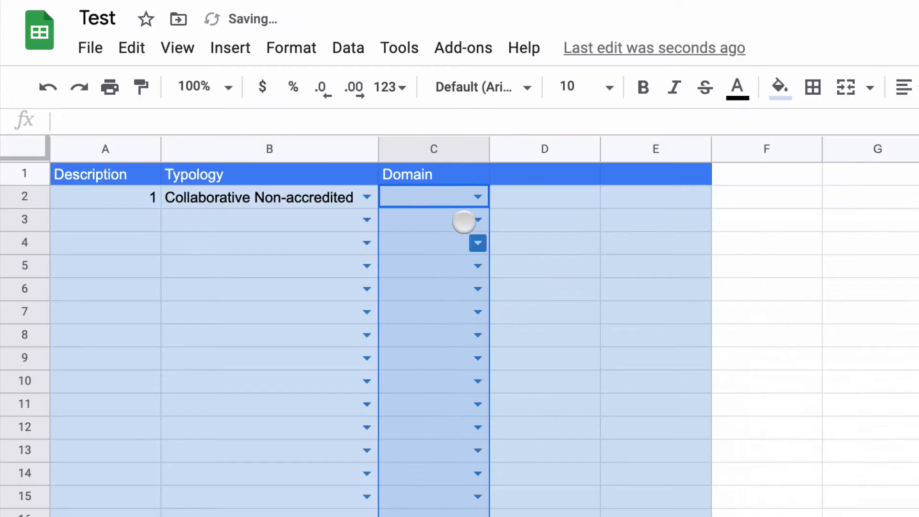
Step: Choose Personal Development: The ‘Self’ in Teaching & Learning for Domain cell C2 and widen the Domain column to fit it
{"action": "left_click", "coordinate": [328, 136]}
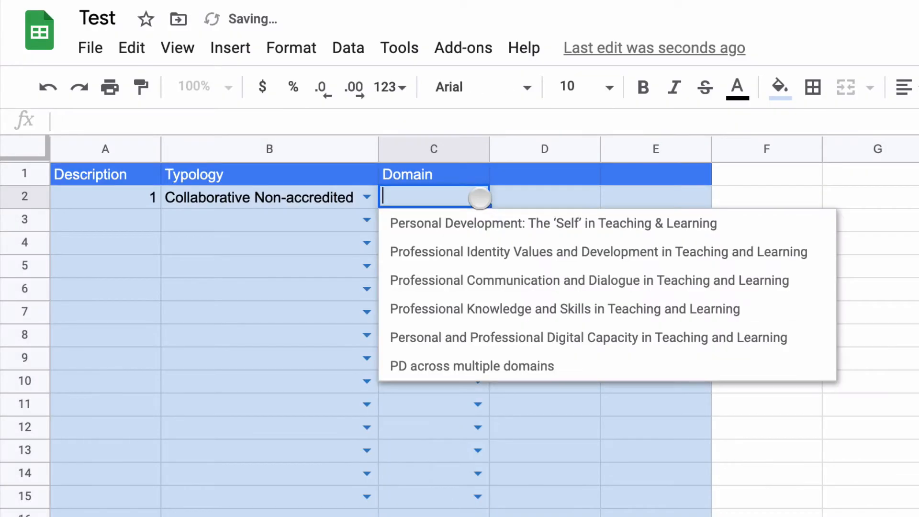
{"action": "left_click", "coordinate": [492, 221]}
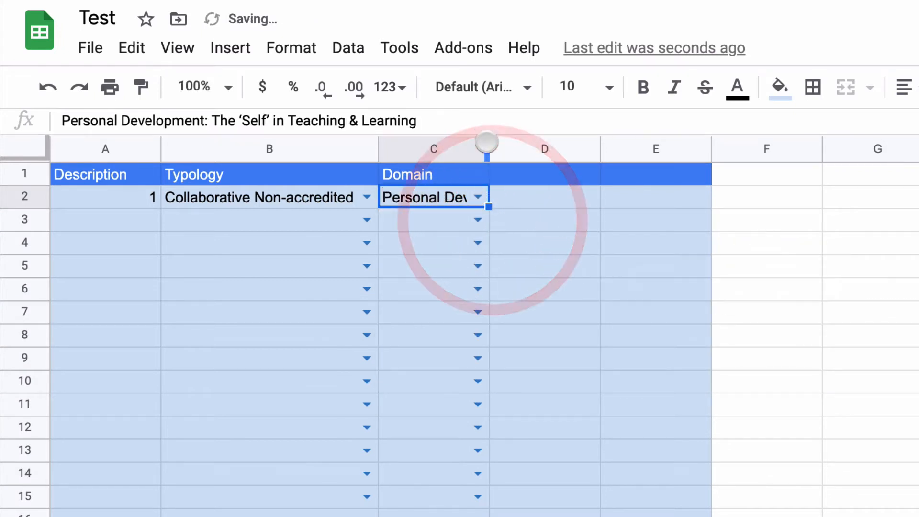
{"action": "left_click_drag", "start_coordinate": [488, 148], "coordinate": [836, 140]}
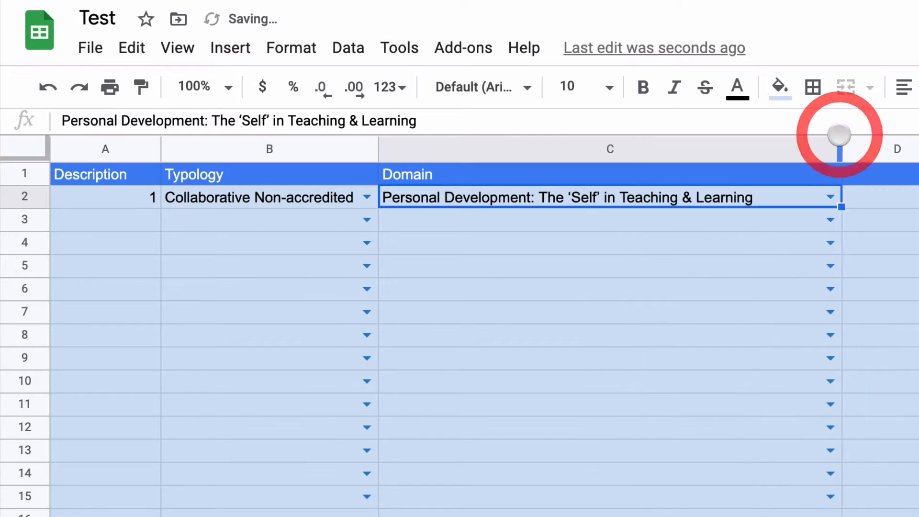
Step: Fill row 3 with Description 2, Typology Accredited and Domain Professional Identity Values and Development in Teaching and Learning
{"action": "left_click", "coordinate": [95, 219]}
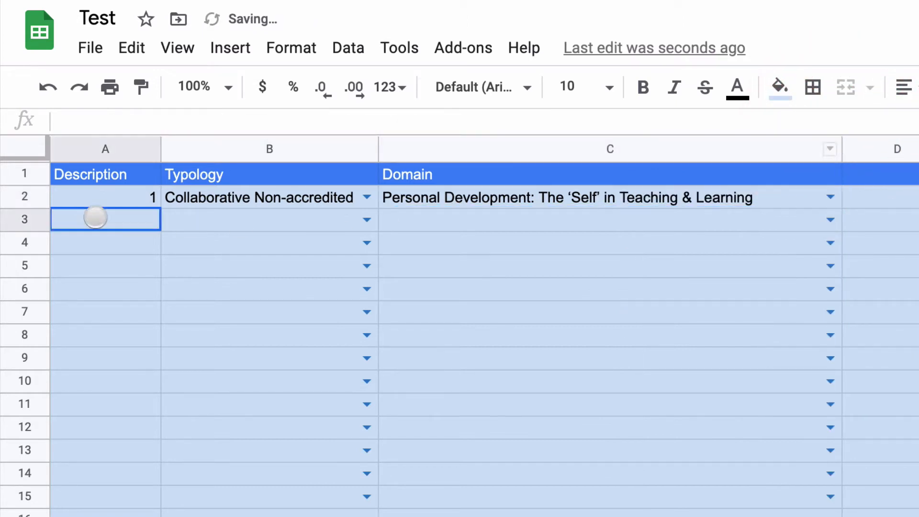
{"action": "type", "text": "2"}
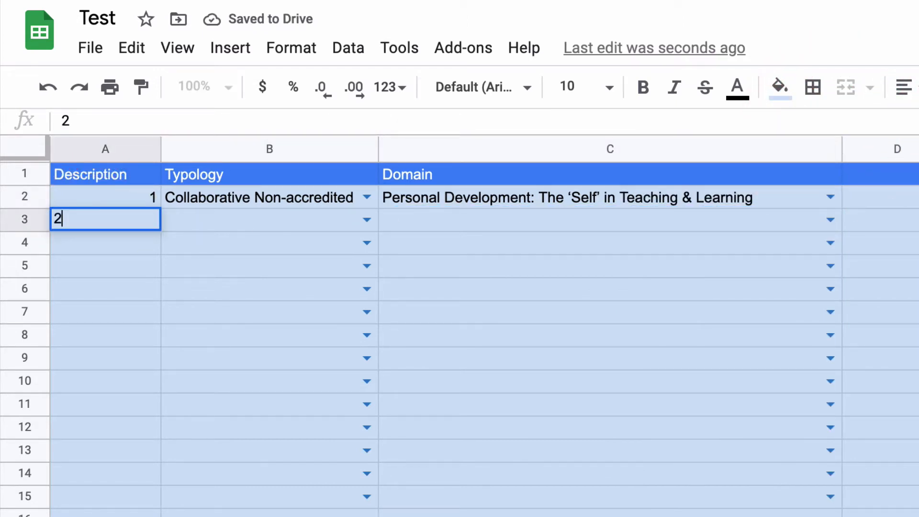
{"action": "key", "text": "Tab"}
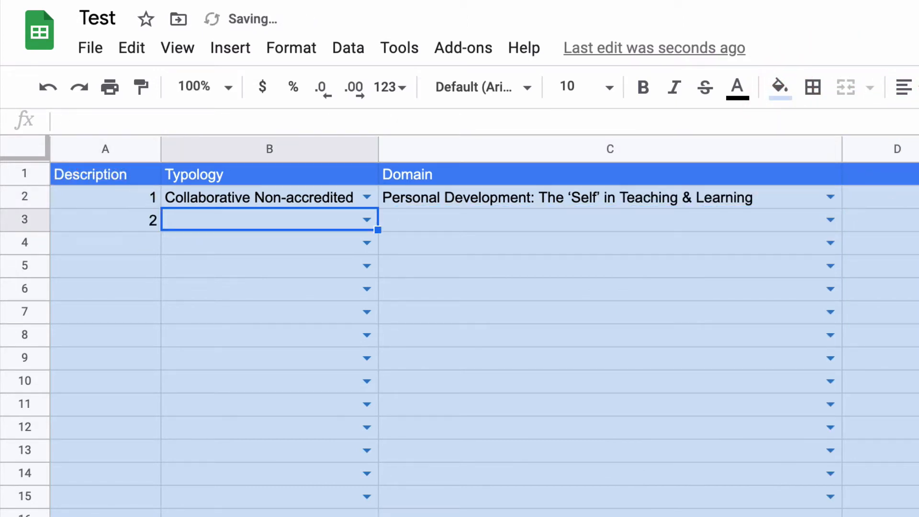
{"action": "left_click", "coordinate": [363, 222]}
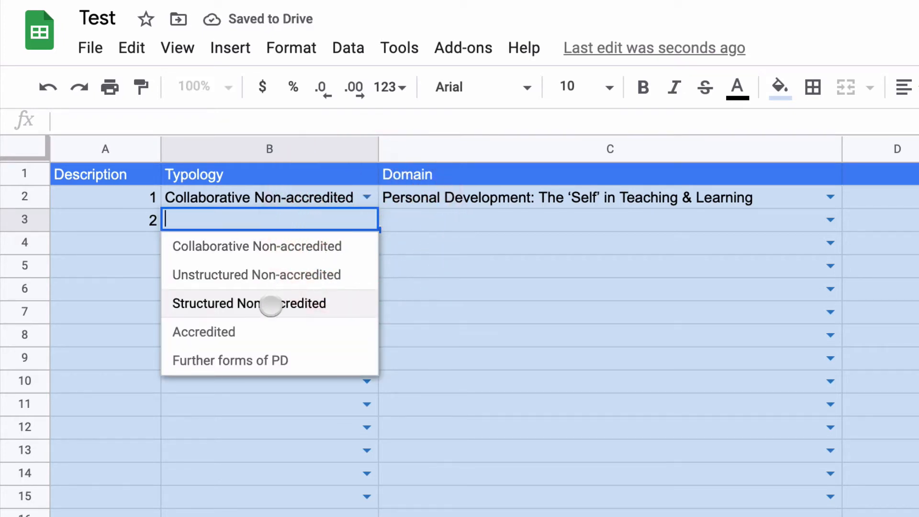
{"action": "left_click", "coordinate": [258, 324]}
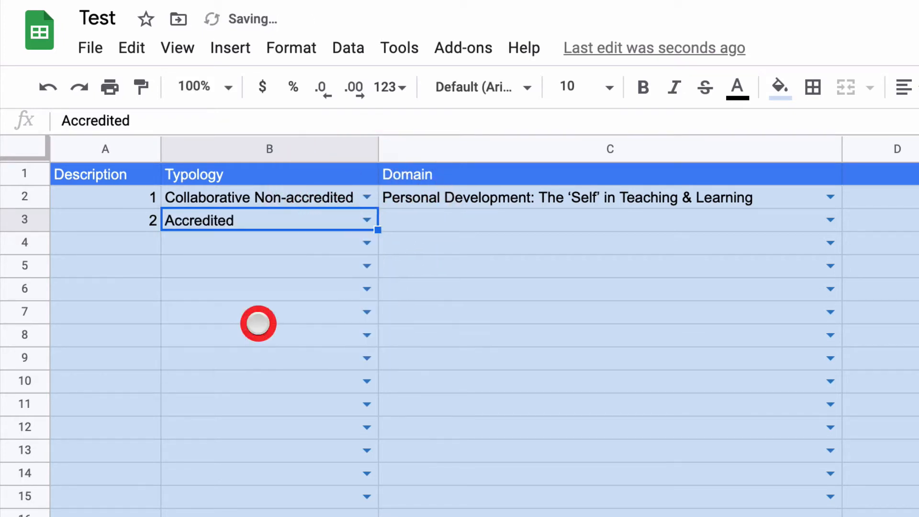
{"action": "left_click", "coordinate": [823, 222]}
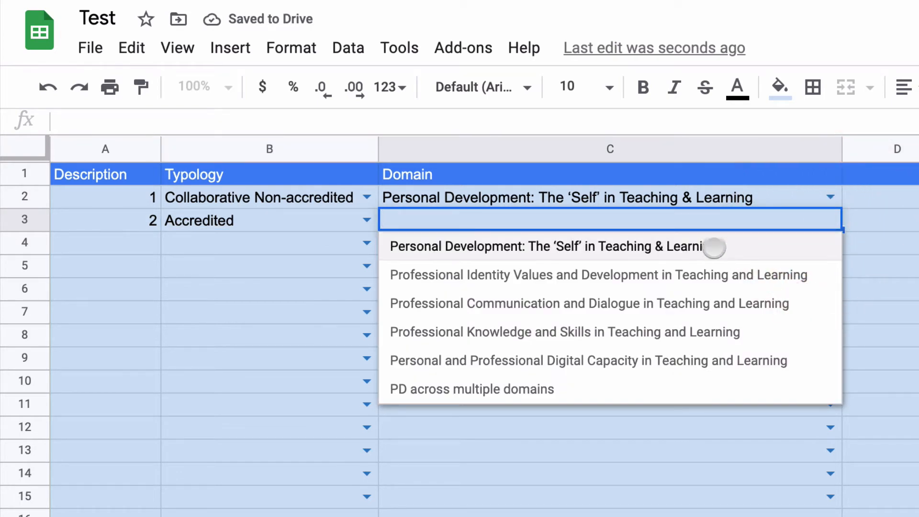
{"action": "left_click", "coordinate": [637, 279]}
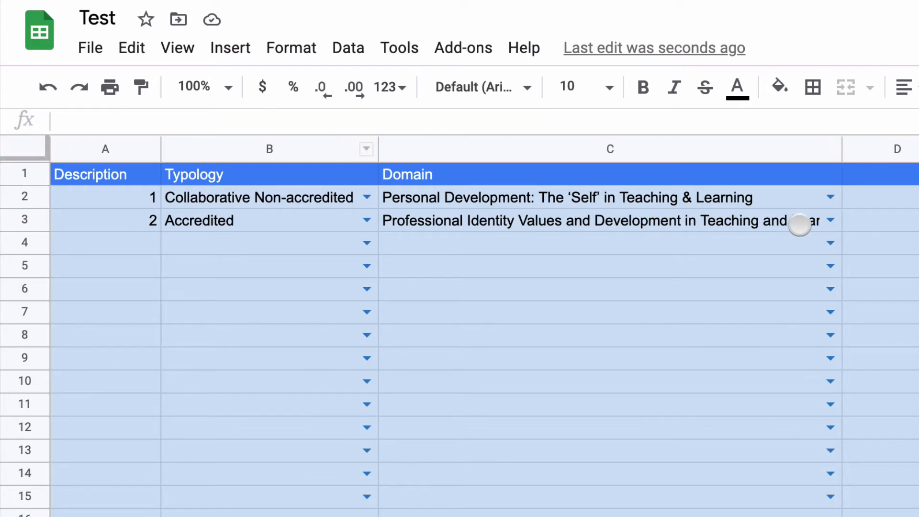
Step: Turn on text wrapping for the whole Domain column and narrow the column so its entries run over two lines
{"action": "left_click", "coordinate": [677, 146]}
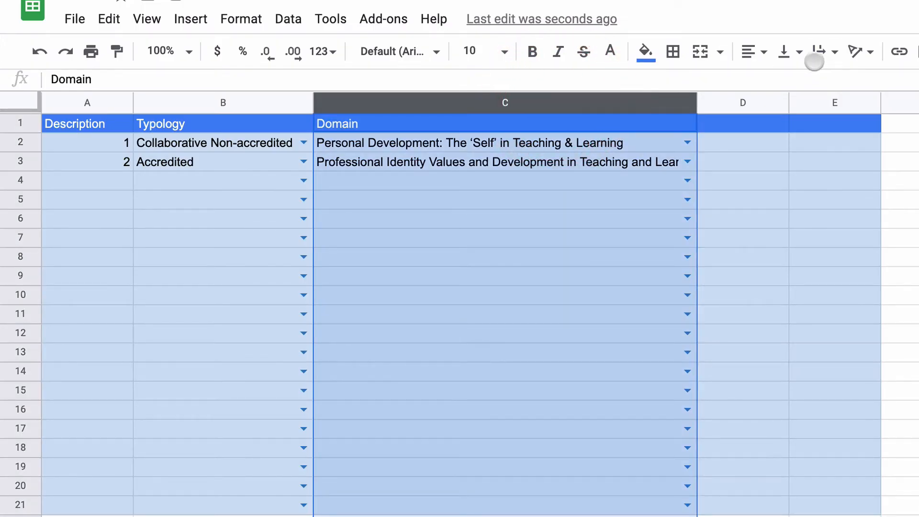
{"action": "left_click", "coordinate": [819, 52]}
{"action": "left_click", "coordinate": [844, 82]}
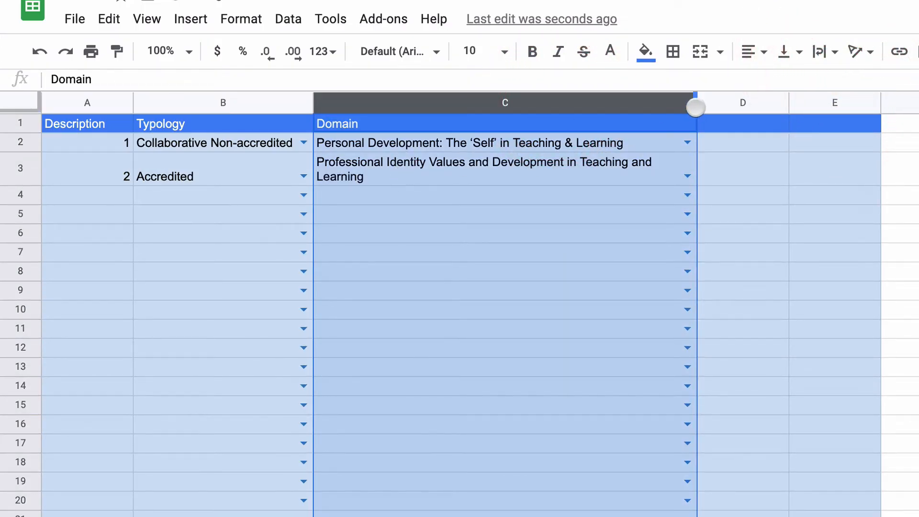
{"action": "left_click_drag", "start_coordinate": [683, 107], "coordinate": [599, 106]}
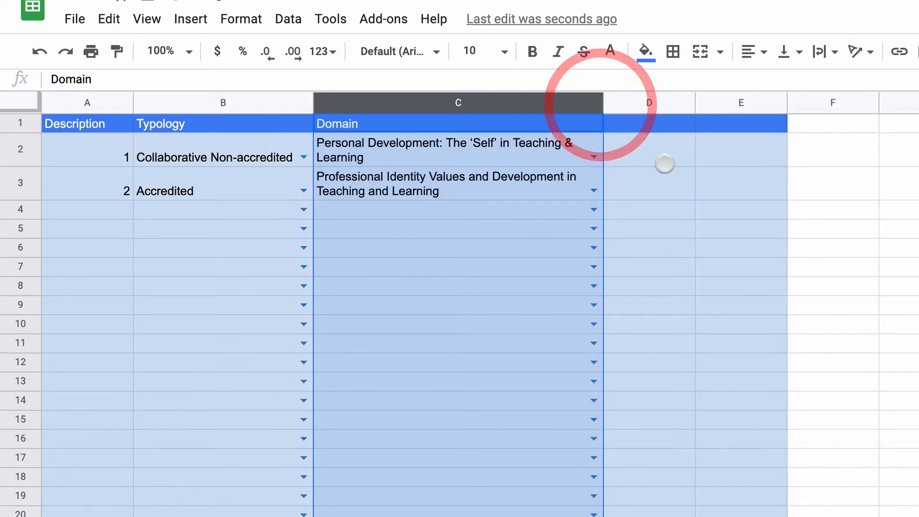
{"action": "left_click", "coordinate": [900, 236]}
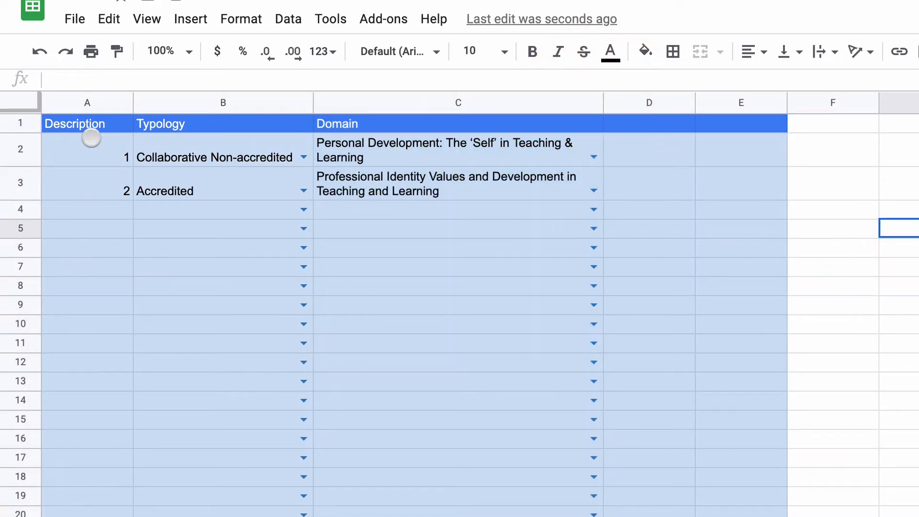
{"action": "left_click", "coordinate": [82, 101]}
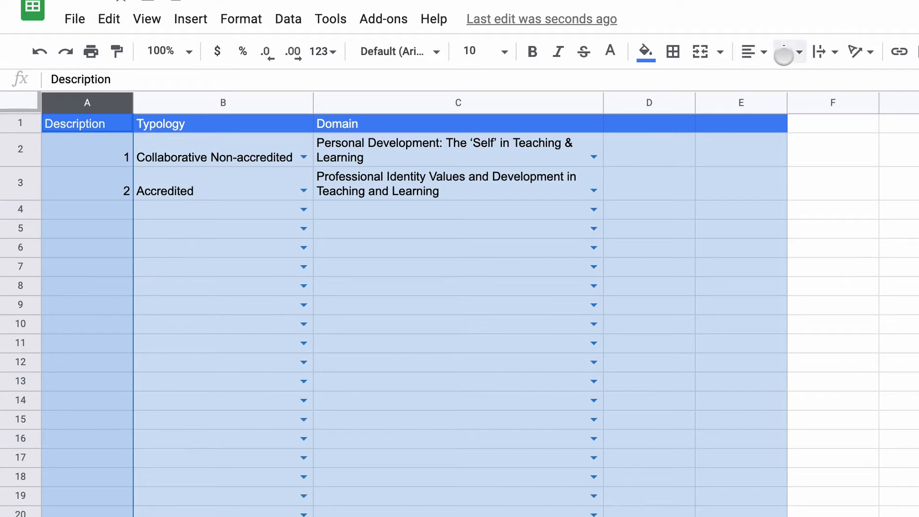
{"action": "left_click", "coordinate": [116, 164]}
{"action": "left_click", "coordinate": [19, 149]}
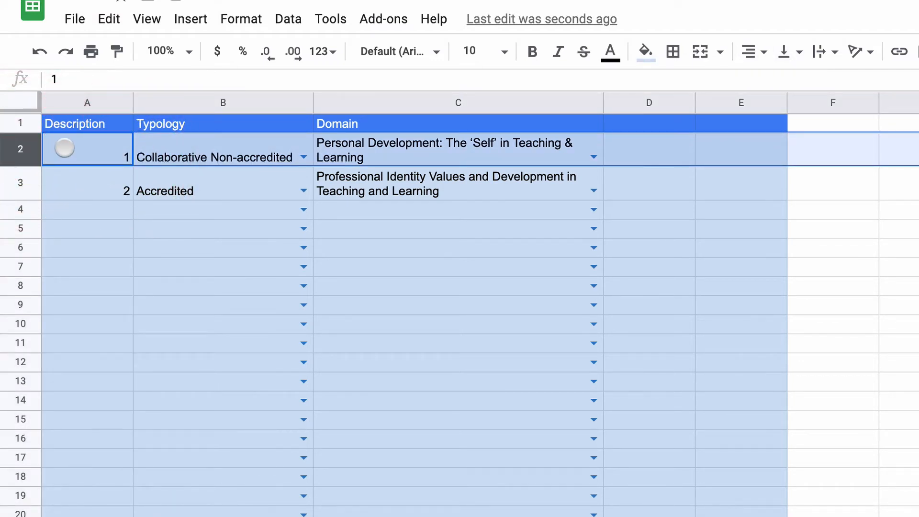
{"action": "right_click", "coordinate": [31, 148]}
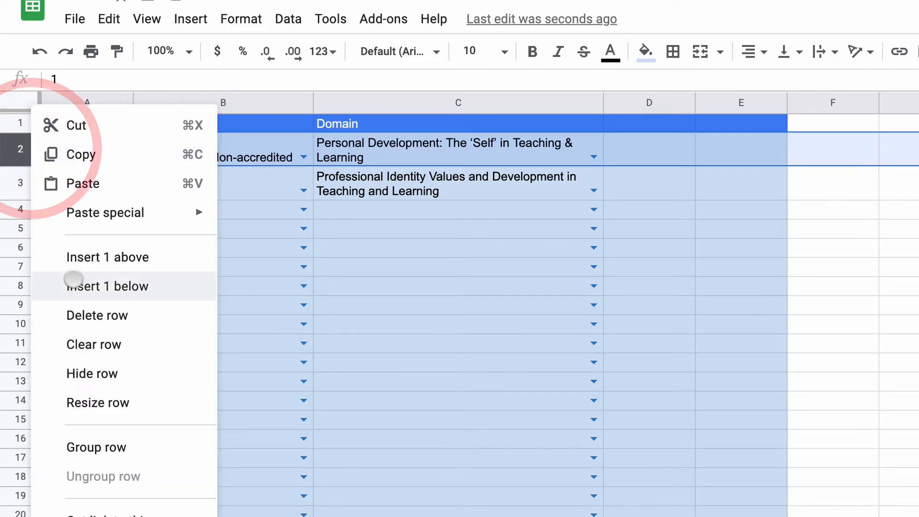
{"action": "left_click", "coordinate": [88, 401]}
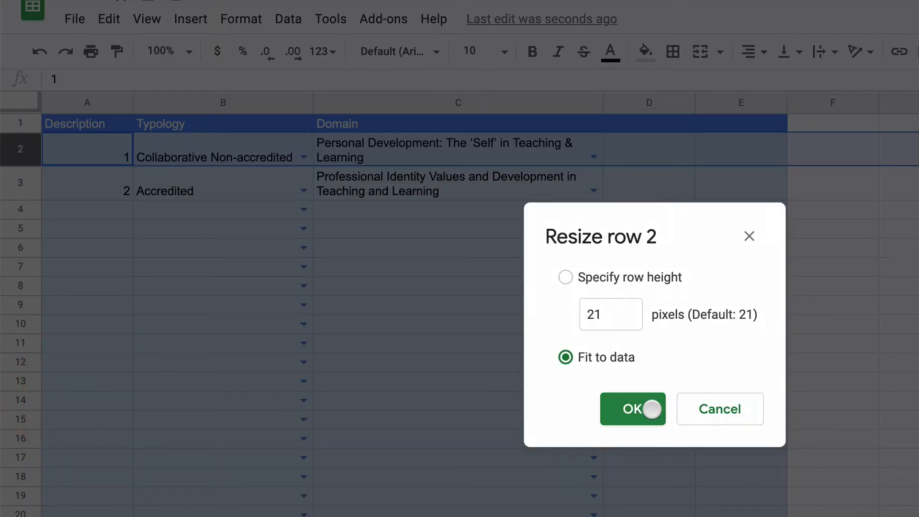
{"action": "left_click", "coordinate": [718, 408]}
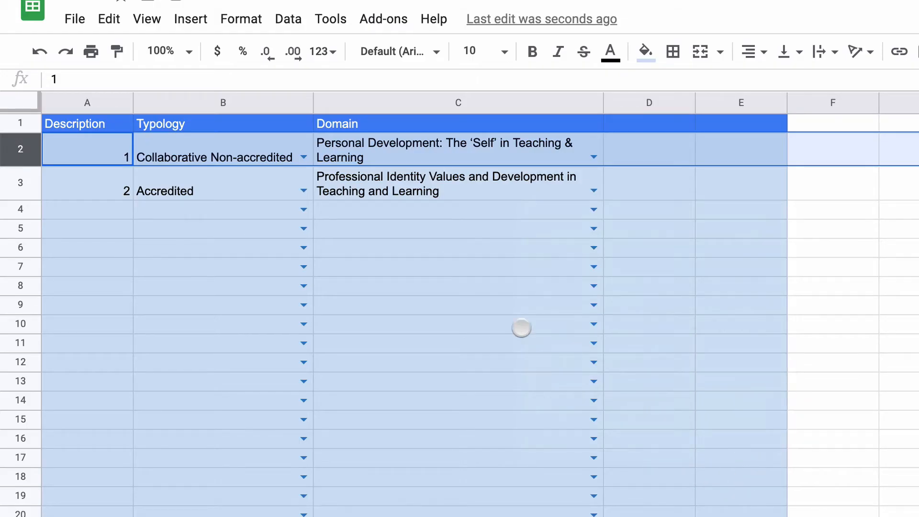
{"action": "left_click", "coordinate": [84, 160]}
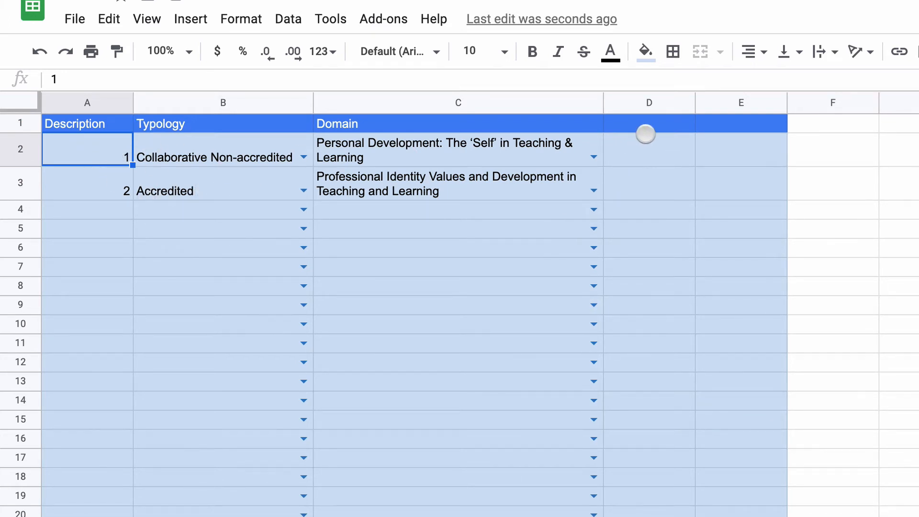
Step: Look at the image insertion options for cell D2 and leave them without inserting an image
{"action": "left_click", "coordinate": [642, 152]}
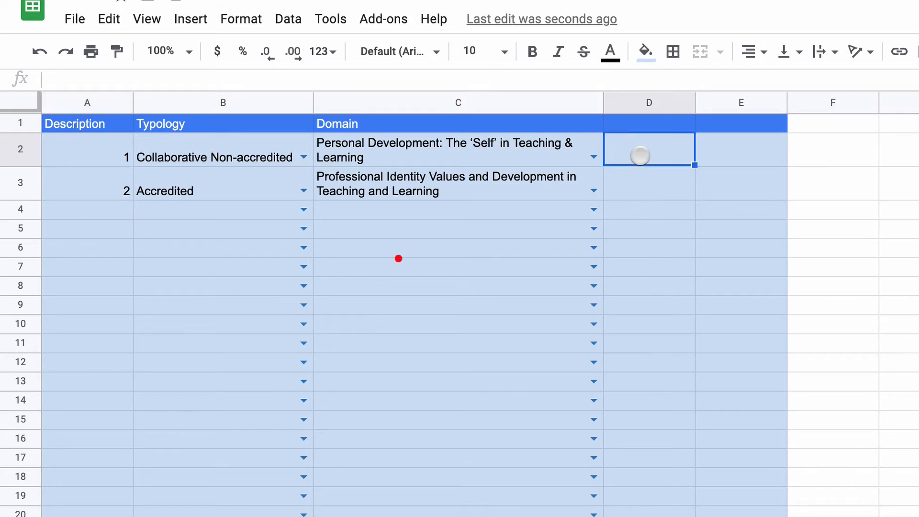
{"action": "left_click", "coordinate": [188, 20]}
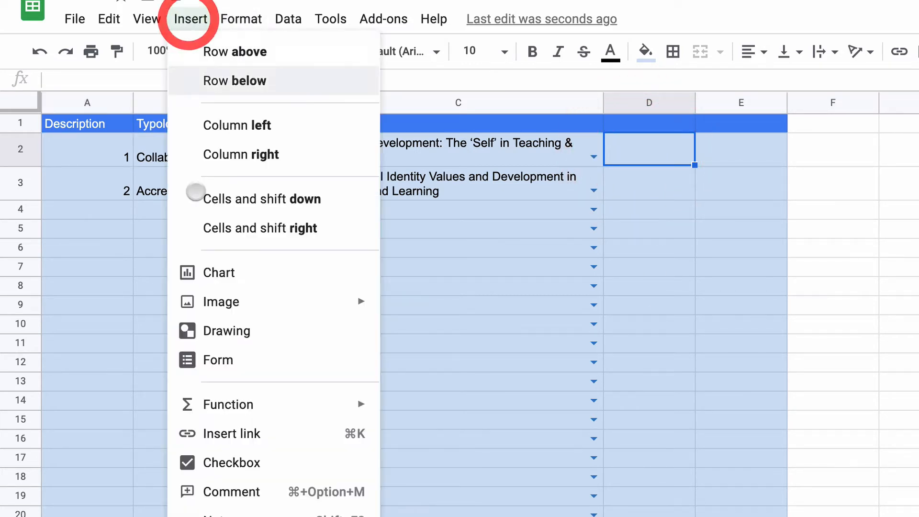
{"action": "left_click", "coordinate": [192, 302]}
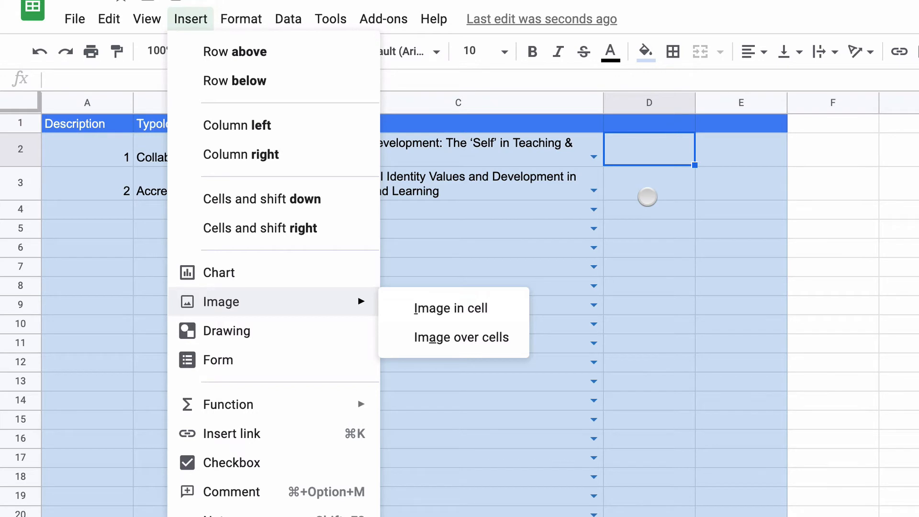
{"action": "left_click", "coordinate": [646, 196]}
{"action": "left_click", "coordinate": [83, 123]}
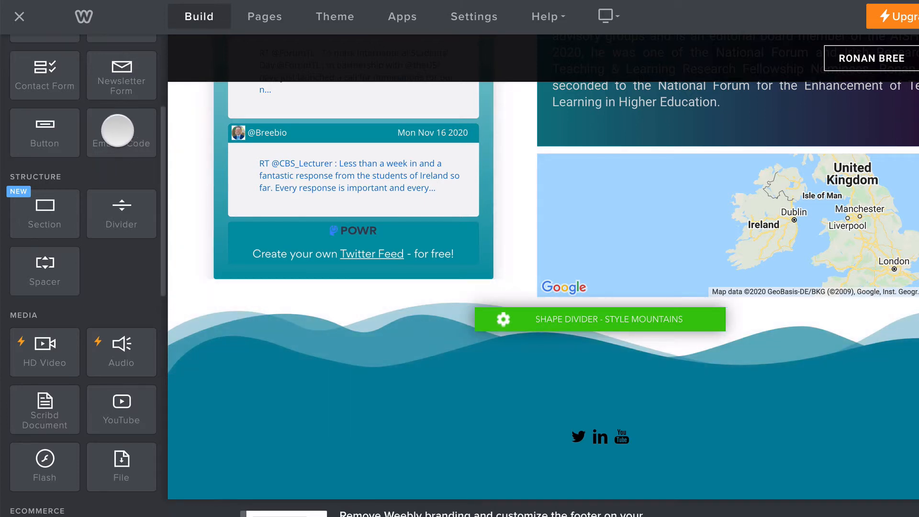
Step: Switch to the Weebly editor and place an Embed Code element on the web page
{"action": "left_click_drag", "start_coordinate": [117, 130], "coordinate": [308, 343]}
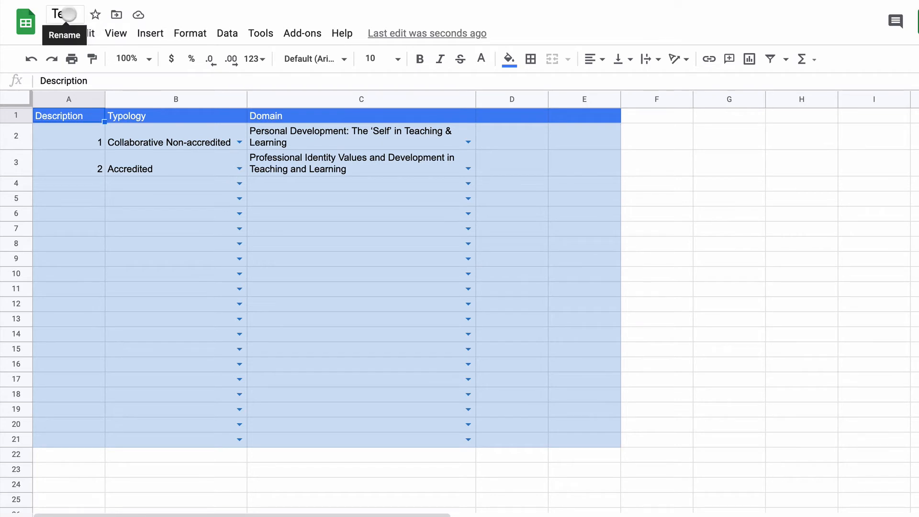
Step: In the Test spreadsheet in Google Sheets, publish Sheet1 to the web for embedding and copy its iframe code
{"action": "left_click", "coordinate": [59, 35]}
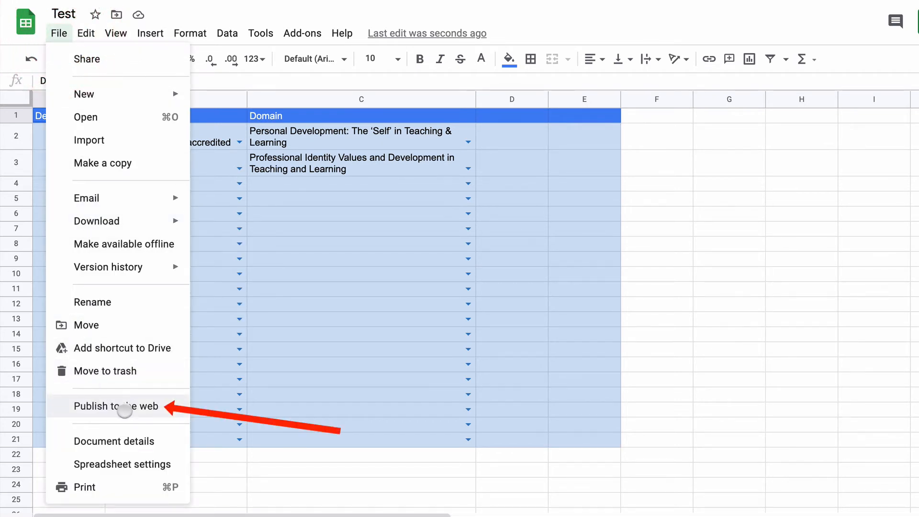
{"action": "left_click", "coordinate": [125, 410]}
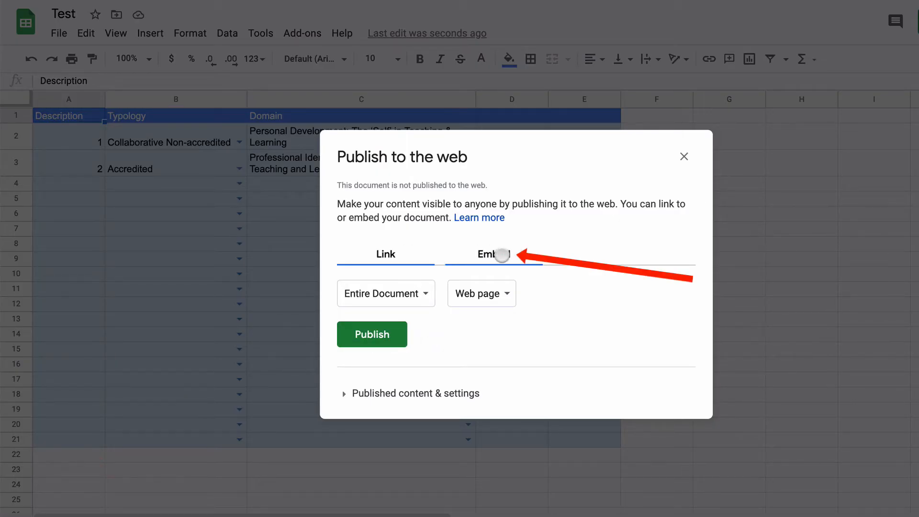
{"action": "left_click", "coordinate": [502, 254]}
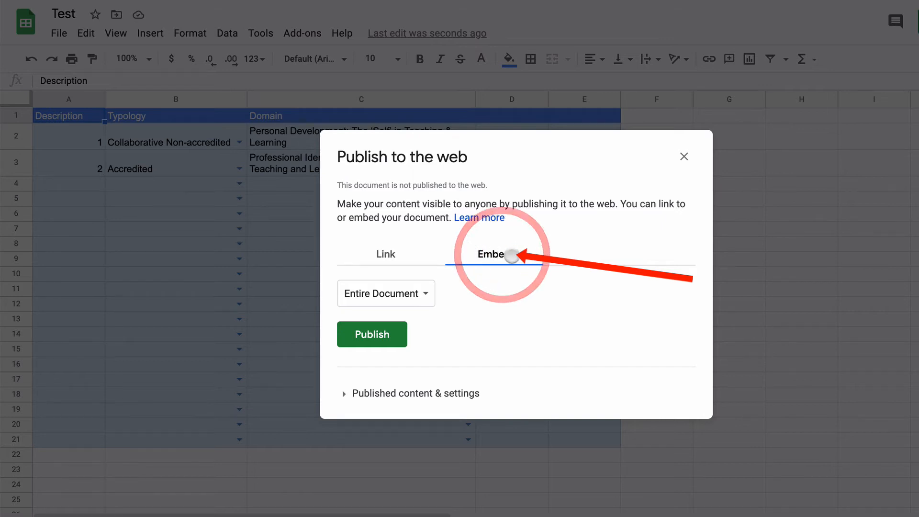
{"action": "left_click", "coordinate": [402, 293]}
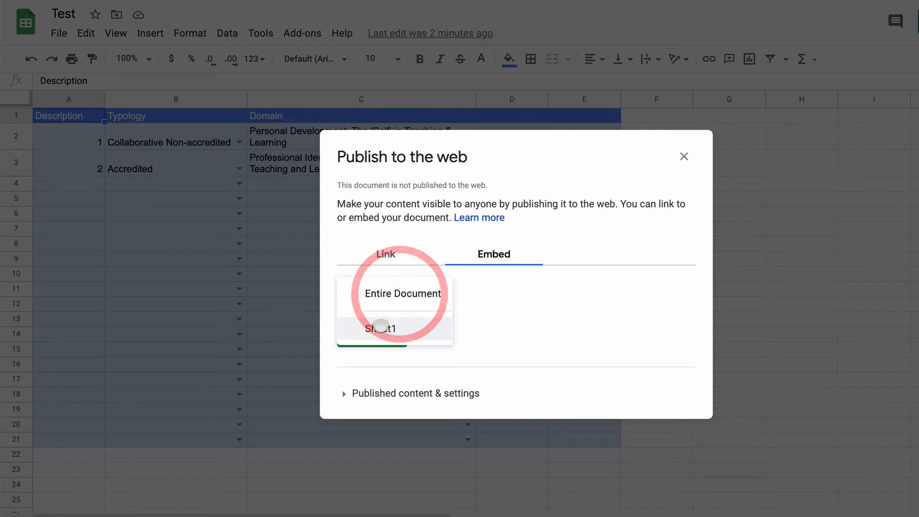
{"action": "left_click", "coordinate": [387, 330]}
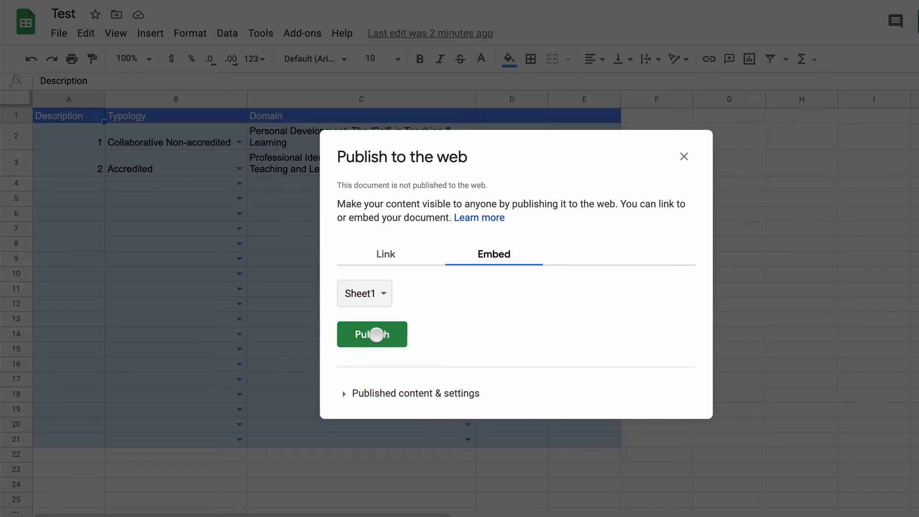
{"action": "left_click", "coordinate": [377, 334]}
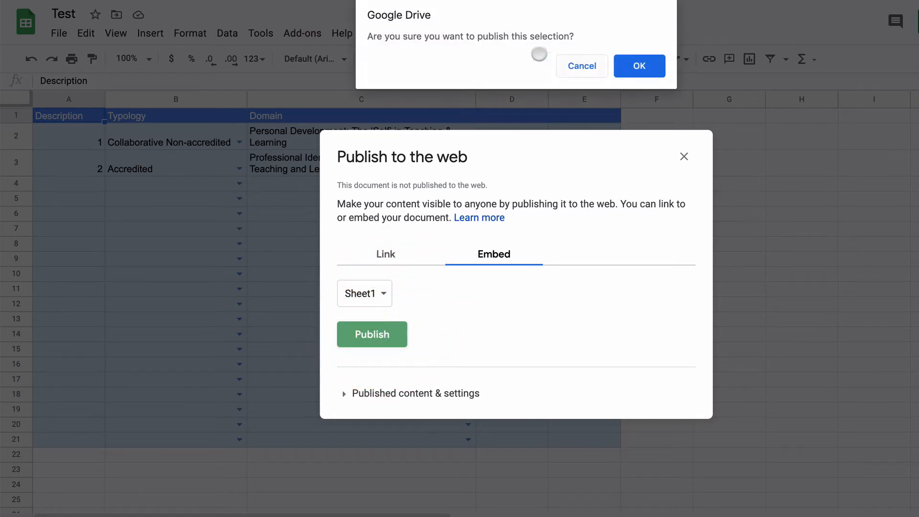
{"action": "left_click", "coordinate": [636, 63]}
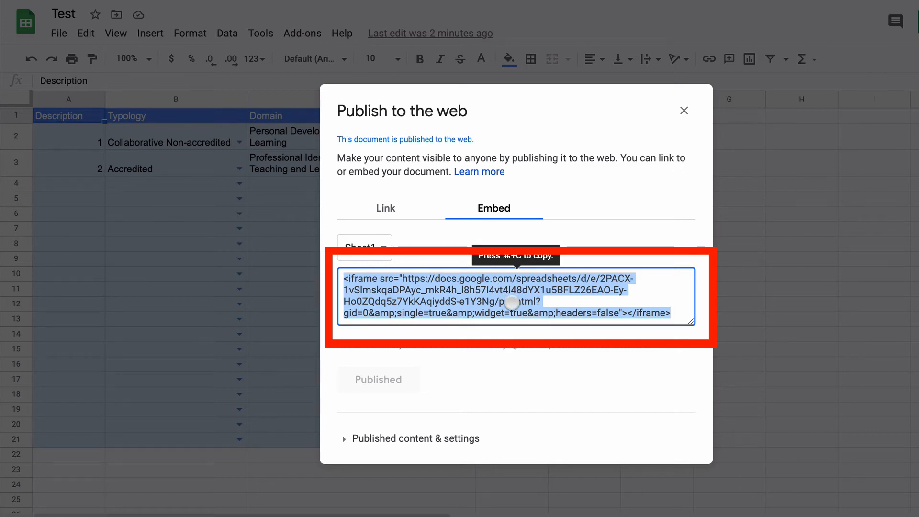
{"action": "key", "text": "super+c"}
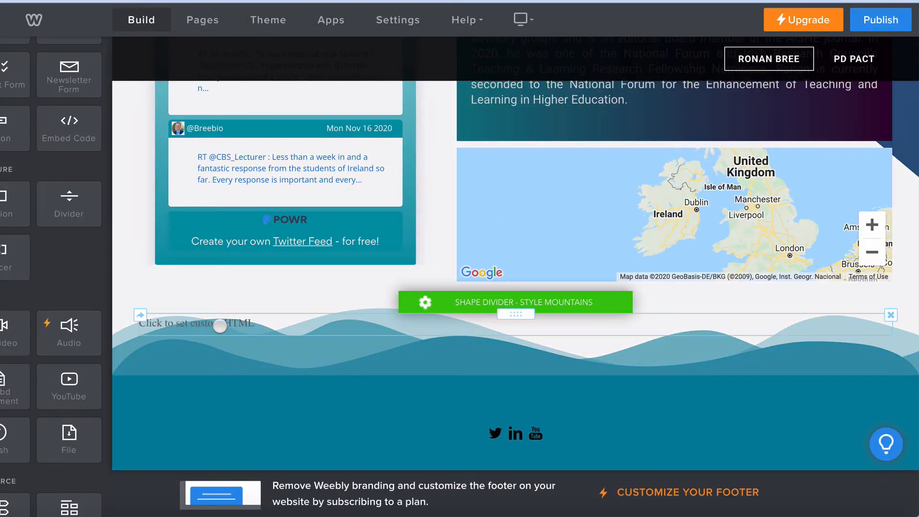
Step: Switch to the Weebly editor, paste the iframe code into the custom HTML element and publish the site
{"action": "left_click", "coordinate": [215, 322]}
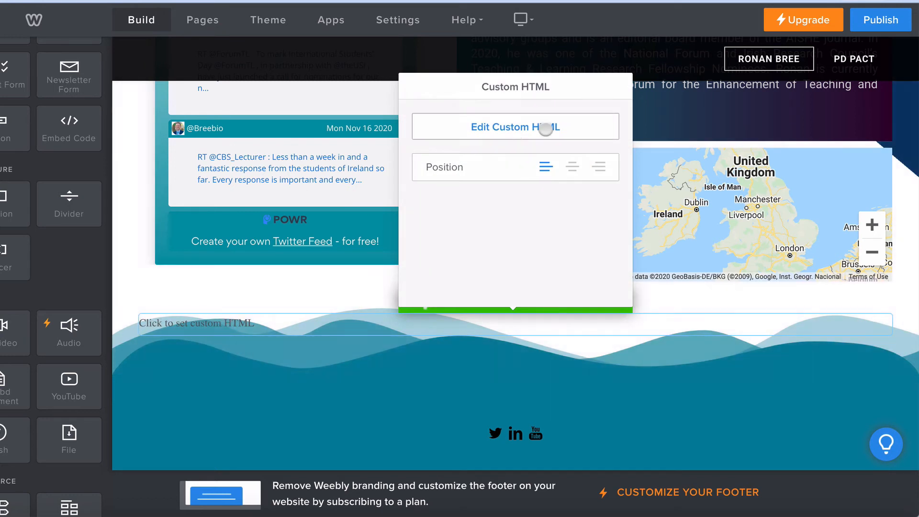
{"action": "left_click", "coordinate": [511, 127]}
{"action": "key", "text": "ctrl+v"}
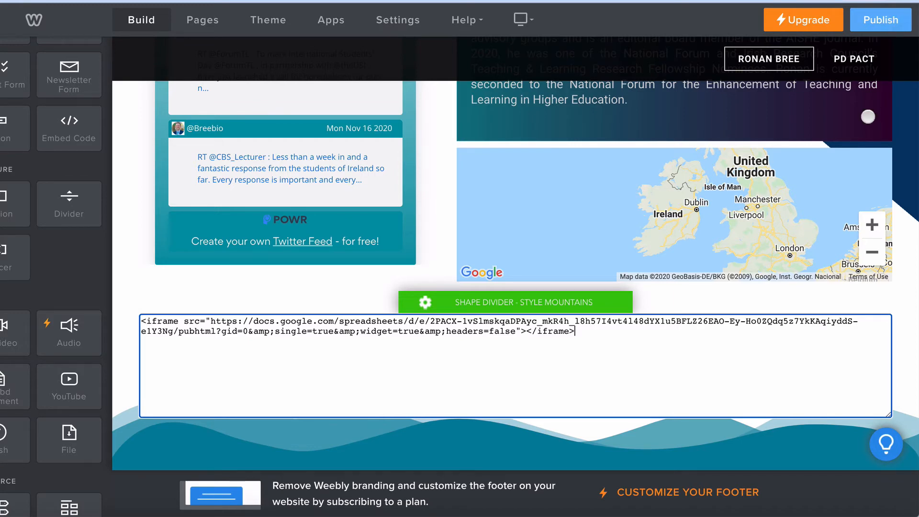
{"action": "left_click", "coordinate": [880, 20]}
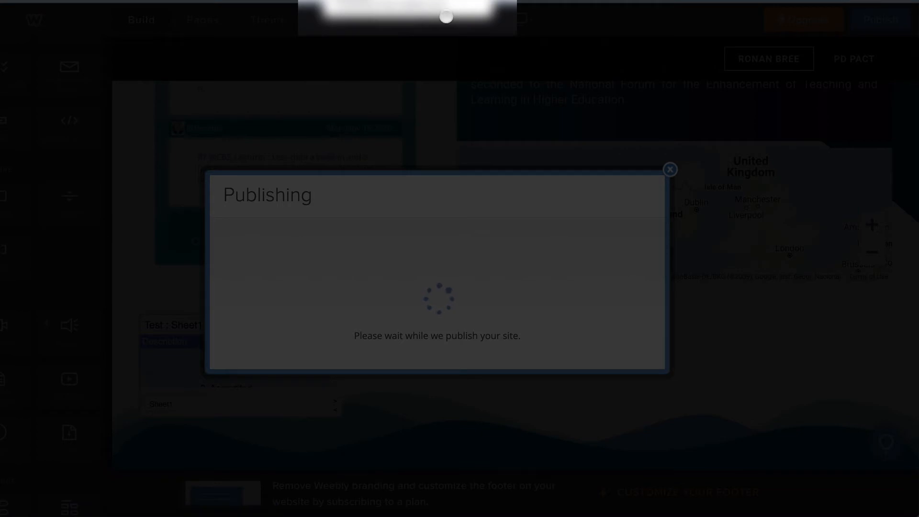
{"action": "left_click", "coordinate": [670, 93]}
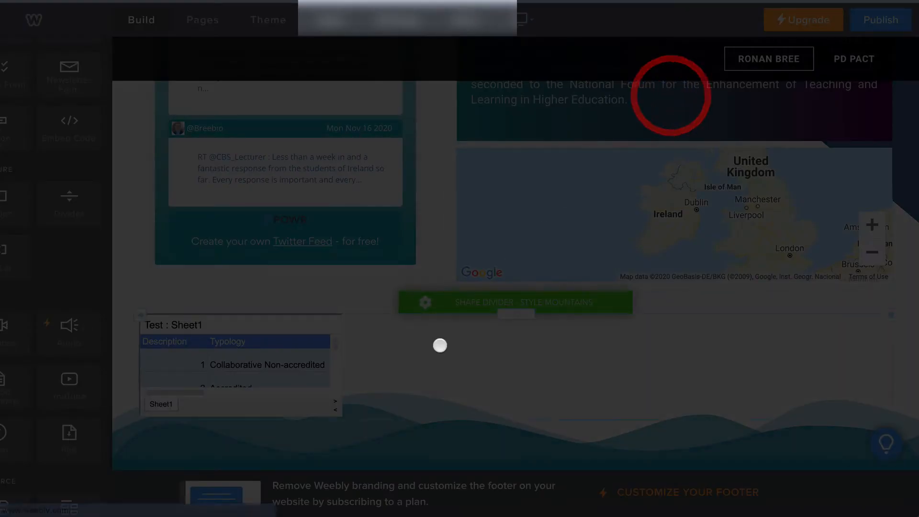
{"action": "scroll", "coordinate": [222, 367], "scroll_direction": "down", "scroll_amount": 2}
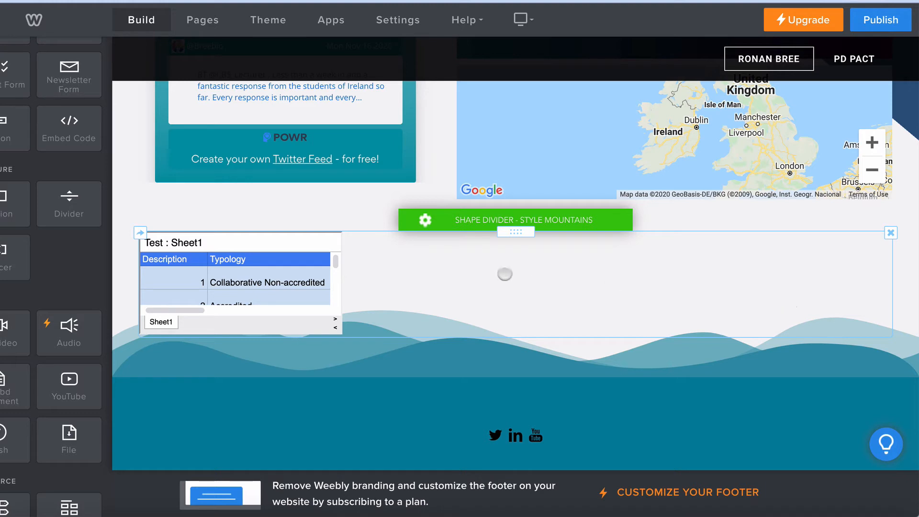
Step: In the Word document, change the size attributes to width="100%" height="700px" and copy that text
{"action": "left_click", "coordinate": [517, 249]}
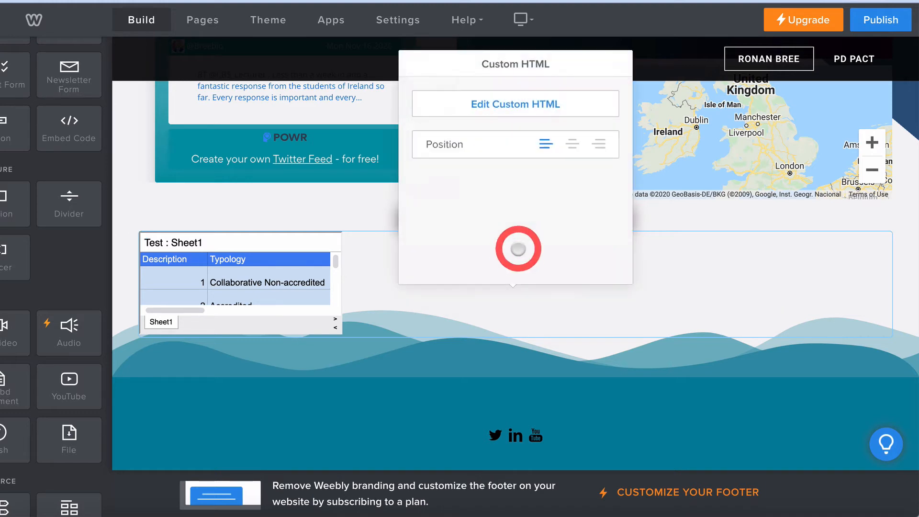
{"action": "left_click", "coordinate": [511, 105]}
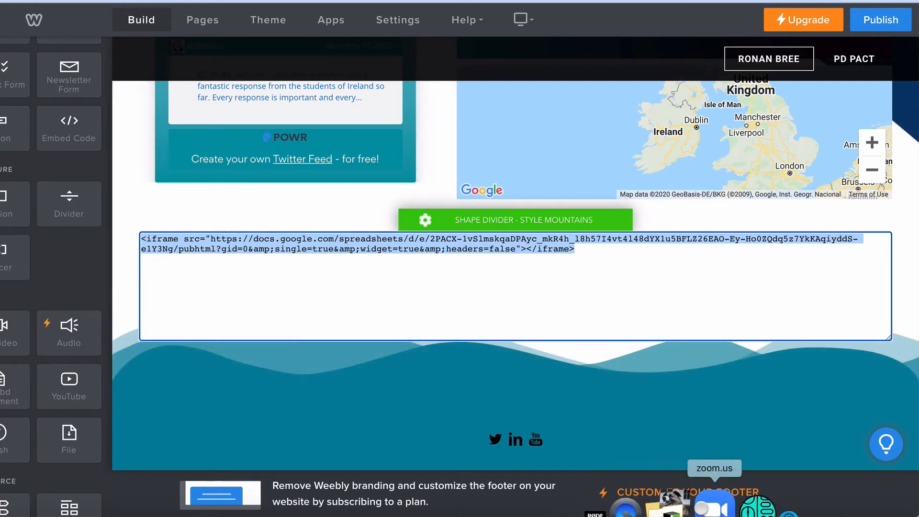
{"action": "left_click", "coordinate": [763, 507]}
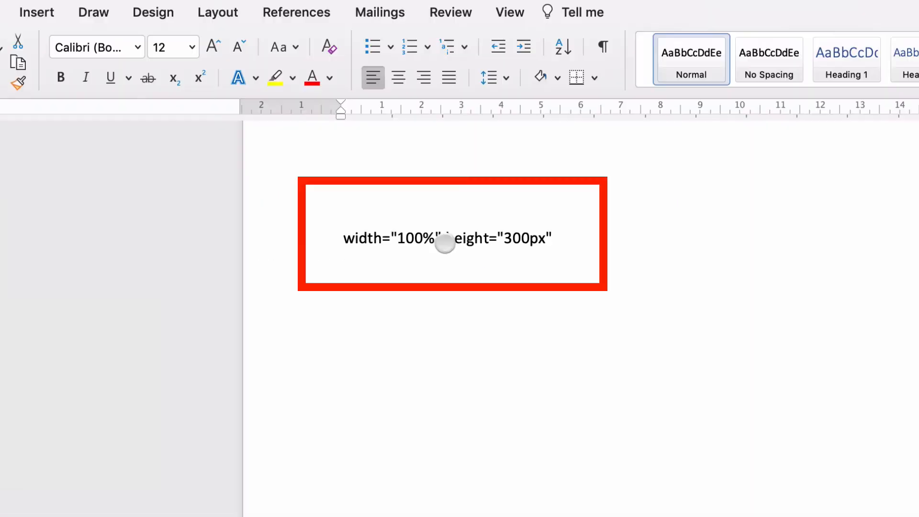
{"action": "left_click_drag", "start_coordinate": [340, 240], "coordinate": [539, 239]}
{"action": "left_click", "coordinate": [512, 240]}
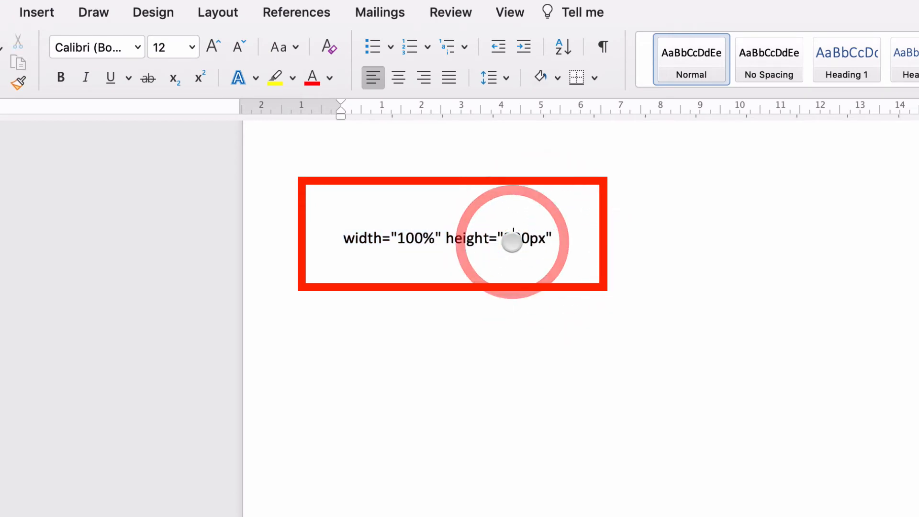
{"action": "key", "text": "BackSpace"}
{"action": "type", "text": "7"}
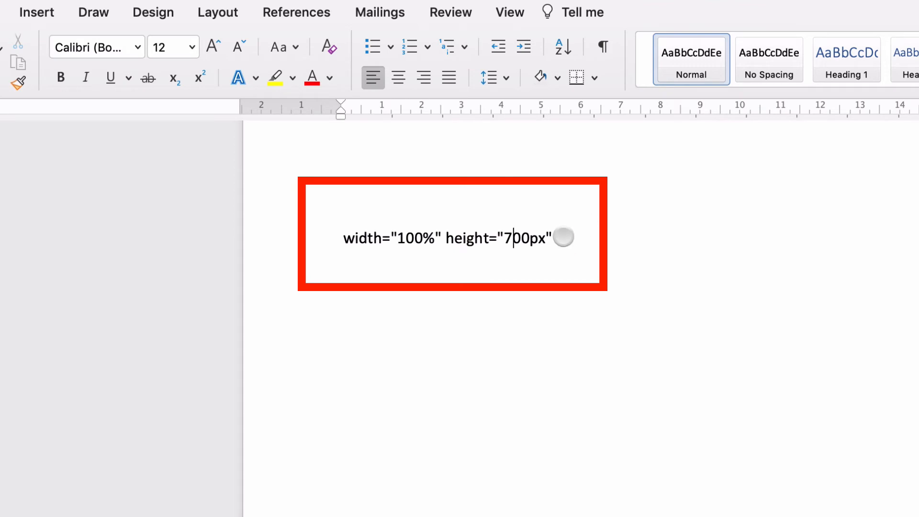
{"action": "left_click_drag", "start_coordinate": [563, 238], "coordinate": [339, 240]}
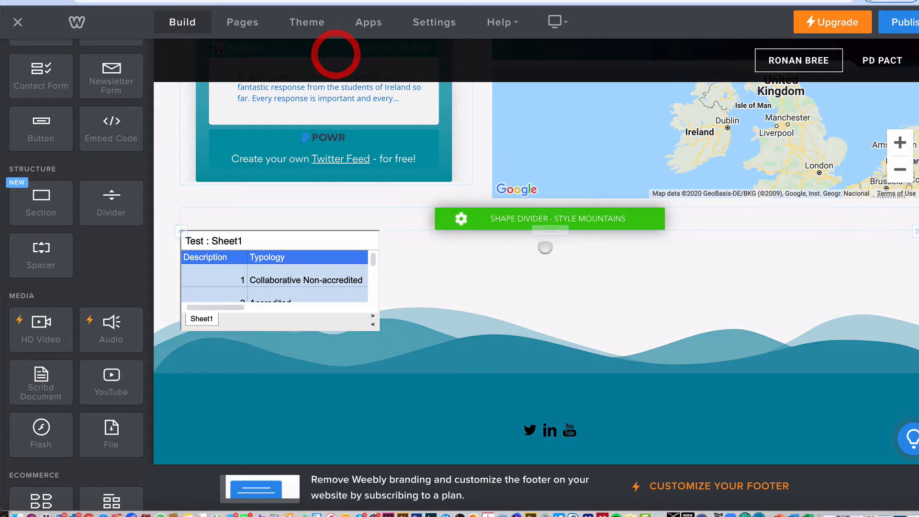
Step: In Weebly, insert width="100%" height="700px" after headers=false" in the embed's custom HTML and republish the site
{"action": "left_click", "coordinate": [560, 231]}
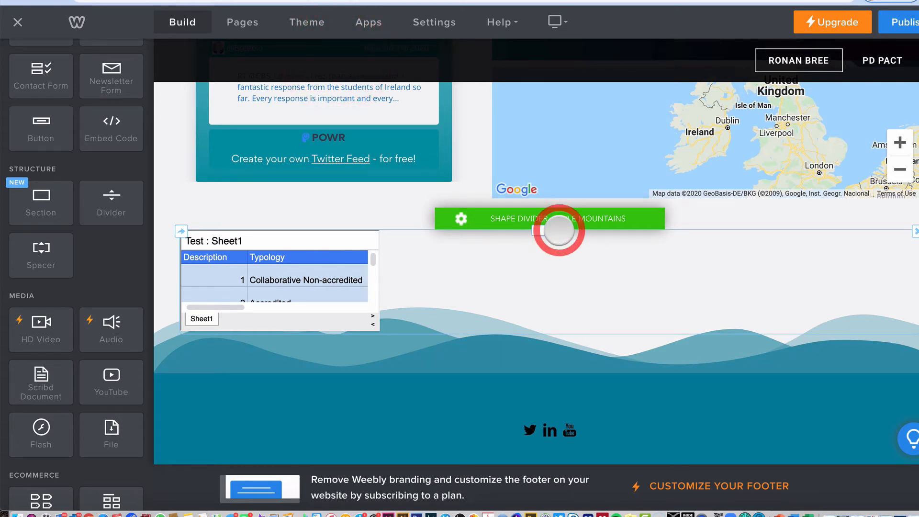
{"action": "left_click", "coordinate": [538, 102]}
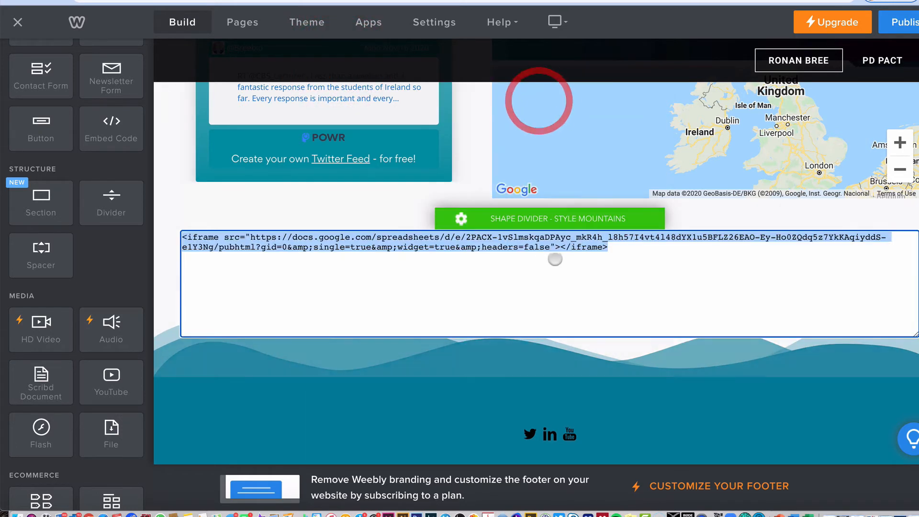
{"action": "left_click", "coordinate": [553, 246]}
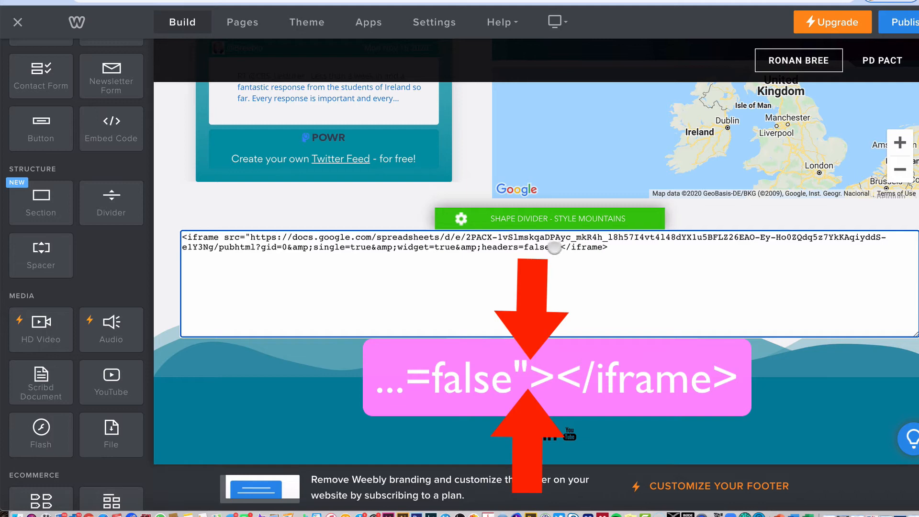
{"action": "key", "text": "super+v"}
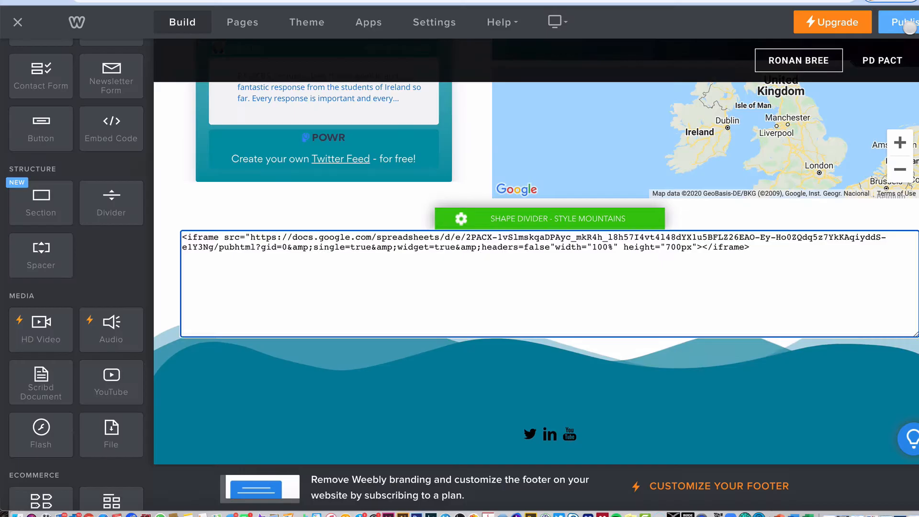
{"action": "left_click", "coordinate": [905, 22]}
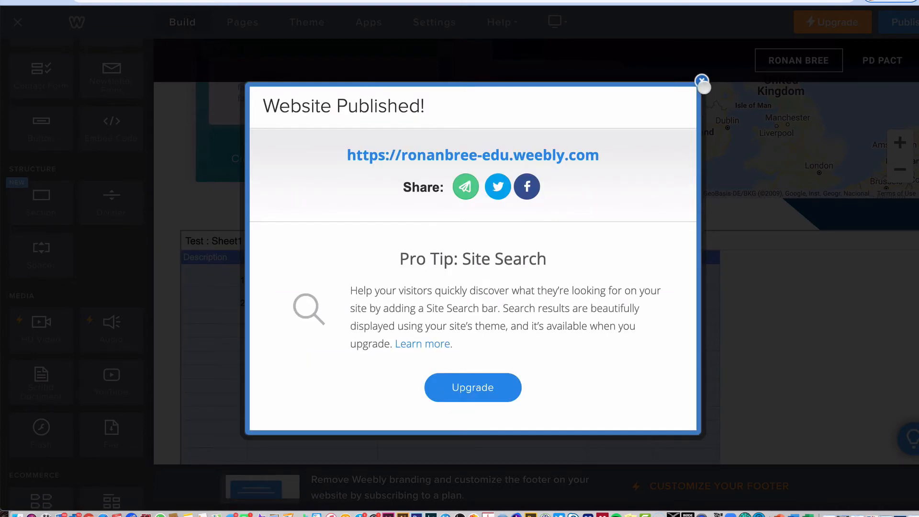
{"action": "left_click", "coordinate": [702, 83]}
Step: Examine the enlarged embedded table on the Weebly page from its header row to its last rows
{"action": "scroll", "coordinate": [708, 267], "scroll_direction": "down", "scroll_amount": 2}
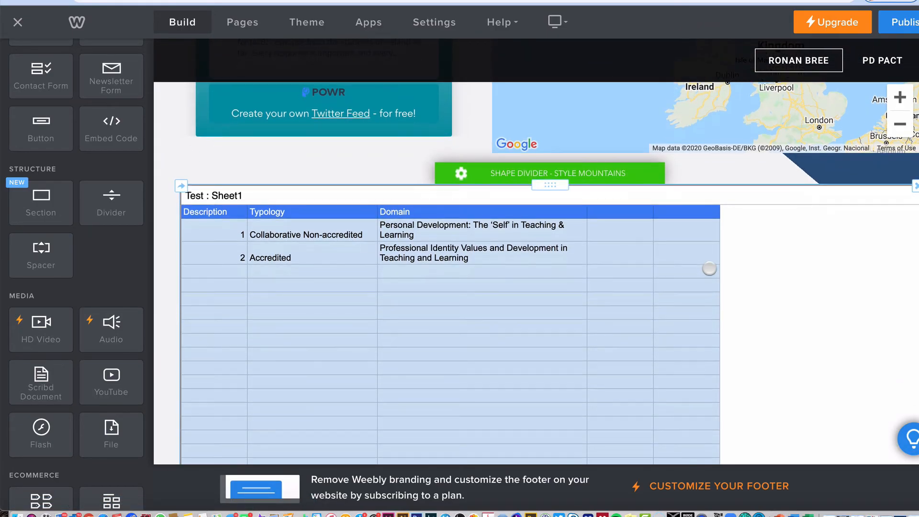
{"action": "scroll", "coordinate": [709, 268], "scroll_direction": "down", "scroll_amount": 5}
{"action": "scroll", "coordinate": [709, 268], "scroll_direction": "up", "scroll_amount": 3}
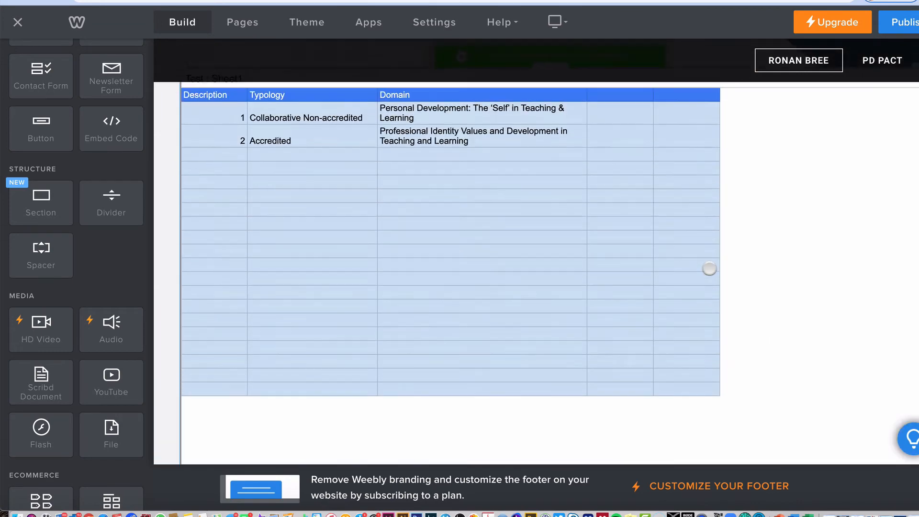
{"action": "scroll", "coordinate": [708, 268], "scroll_direction": "up", "scroll_amount": 1}
{"action": "scroll", "coordinate": [708, 267], "scroll_direction": "down", "scroll_amount": 3}
{"action": "scroll", "coordinate": [529, 183], "scroll_direction": "up", "scroll_amount": 3}
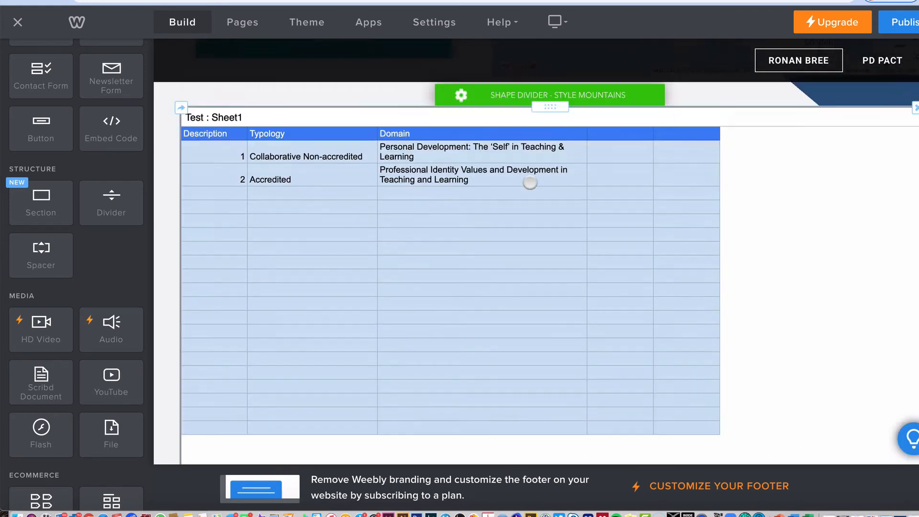
{"action": "scroll", "coordinate": [529, 183], "scroll_direction": "up", "scroll_amount": 1}
{"action": "scroll", "coordinate": [521, 301], "scroll_direction": "down", "scroll_amount": 2}
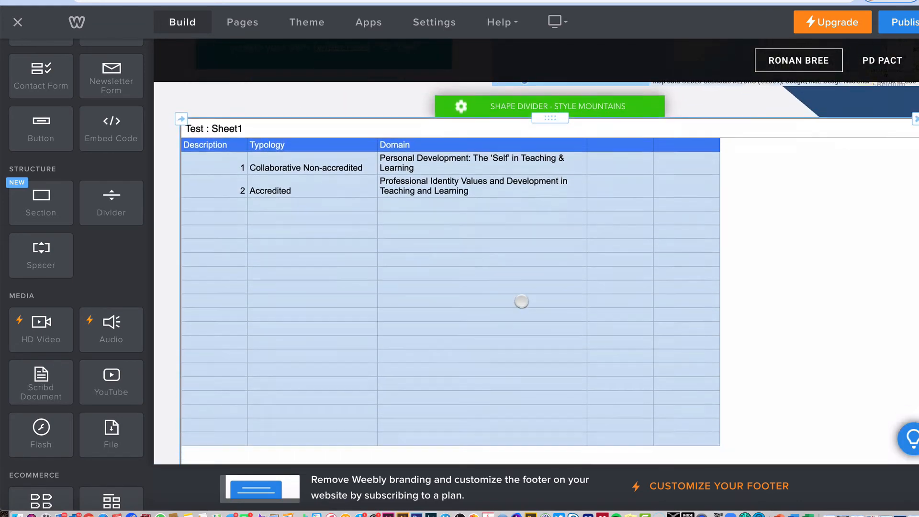
{"action": "scroll", "coordinate": [521, 300], "scroll_direction": "up", "scroll_amount": 2}
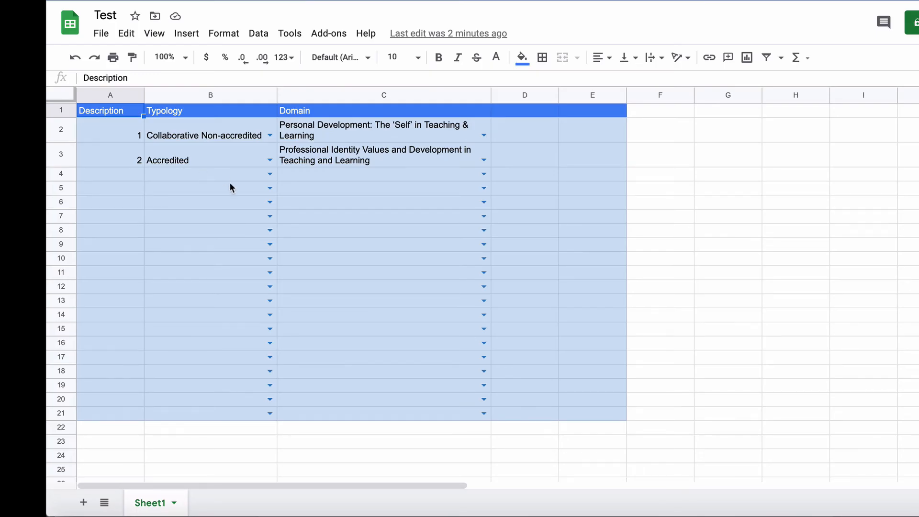
Step: Switch to the Test spreadsheet in Google Sheets and make header row 1 bold and centred
{"action": "left_click", "coordinate": [62, 110]}
{"action": "key", "text": "ctrl+b"}
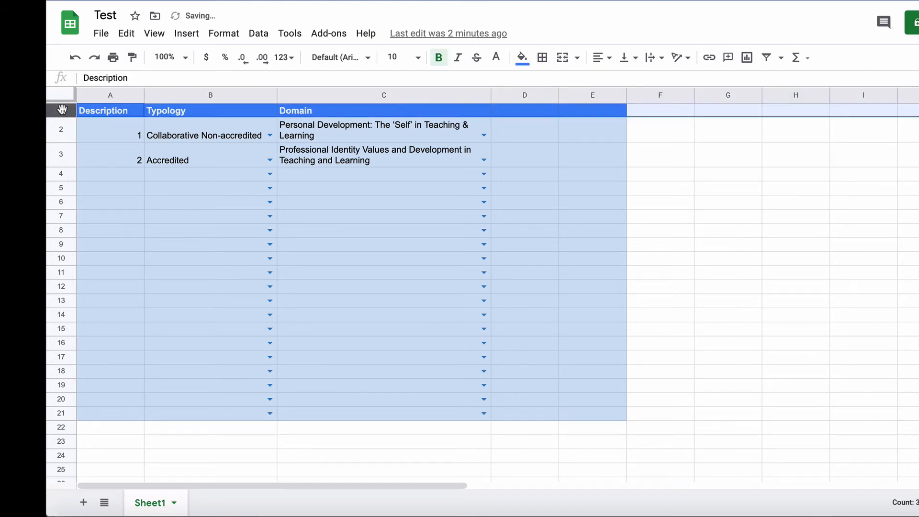
{"action": "left_click", "coordinate": [595, 58]}
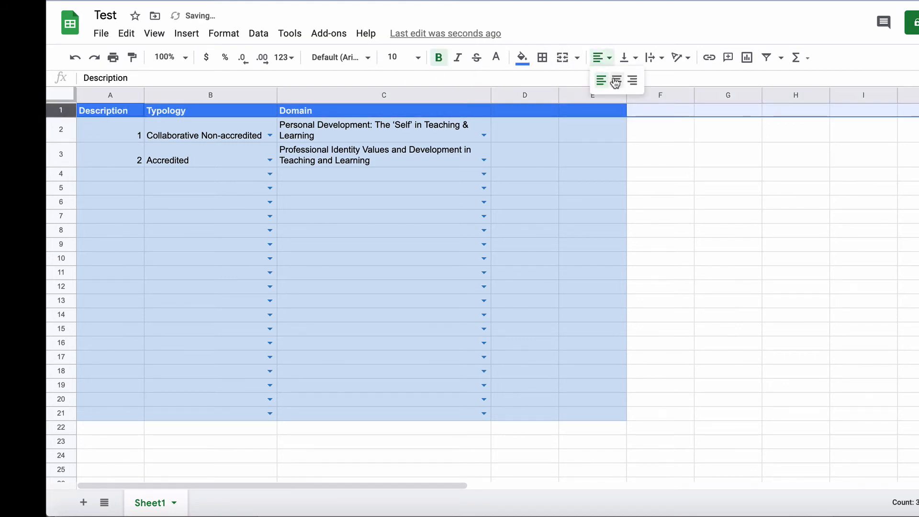
{"action": "left_click", "coordinate": [614, 79]}
Step: Fill the table body A2:E21 with light green
{"action": "left_click", "coordinate": [108, 129]}
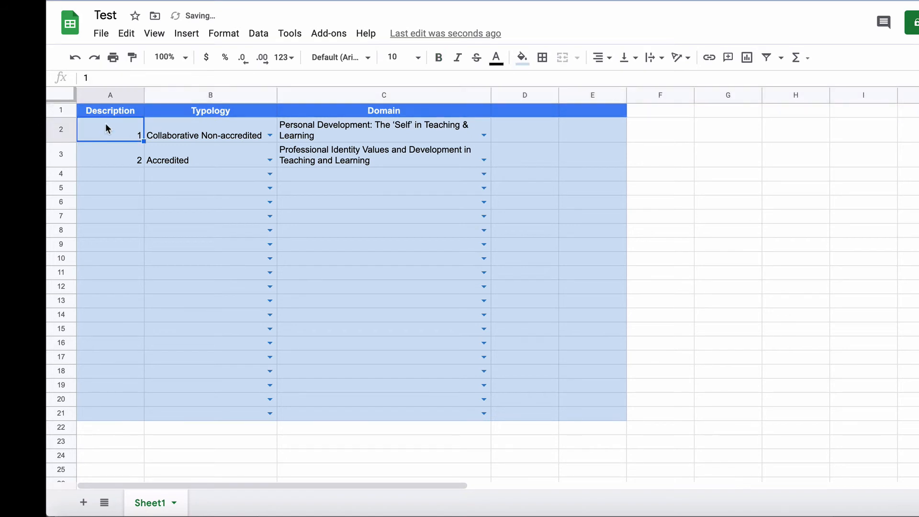
{"action": "left_click_drag", "start_coordinate": [151, 140], "coordinate": [587, 422]}
{"action": "left_click", "coordinate": [519, 58]}
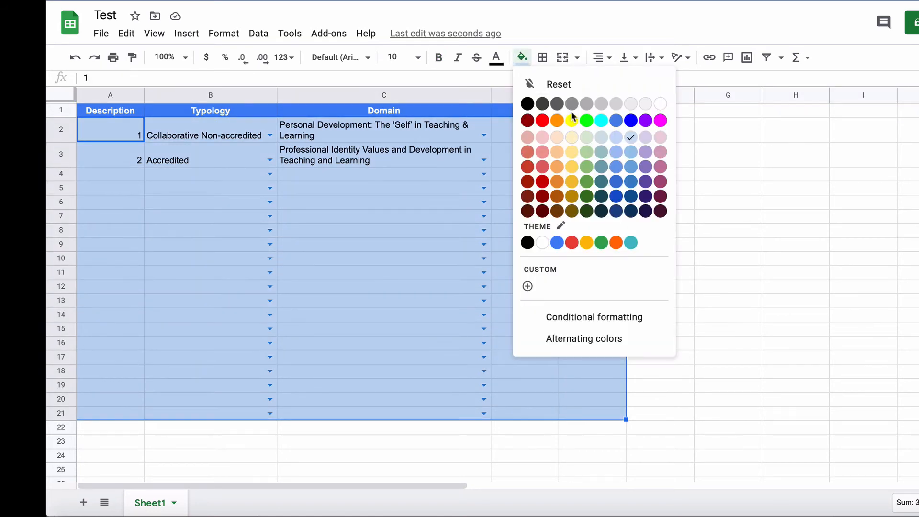
{"action": "left_click", "coordinate": [588, 137]}
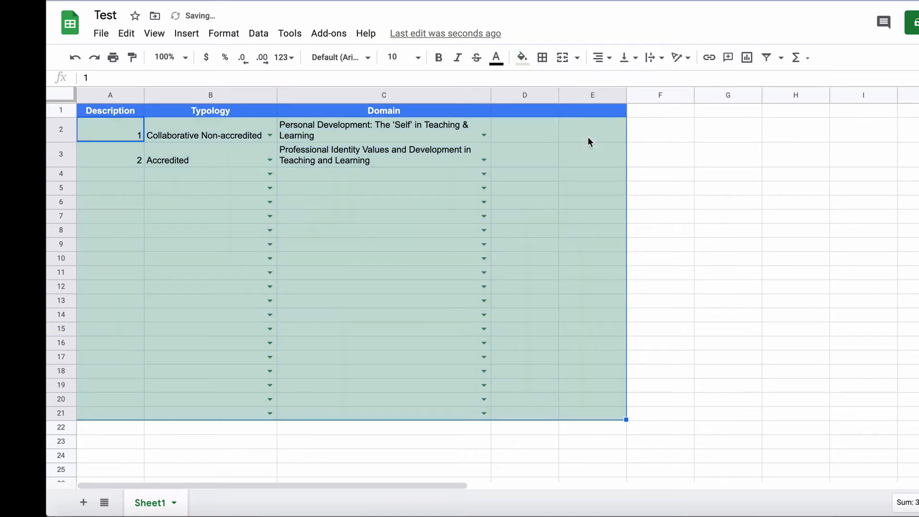
Step: Fill row 4 with Description 3, typology Unstructured Non-accredited and domain Professional Communication and Dialogue in Teaching and Learning
{"action": "left_click", "coordinate": [107, 165]}
{"action": "left_click", "coordinate": [98, 177]}
{"action": "type", "text": "3"}
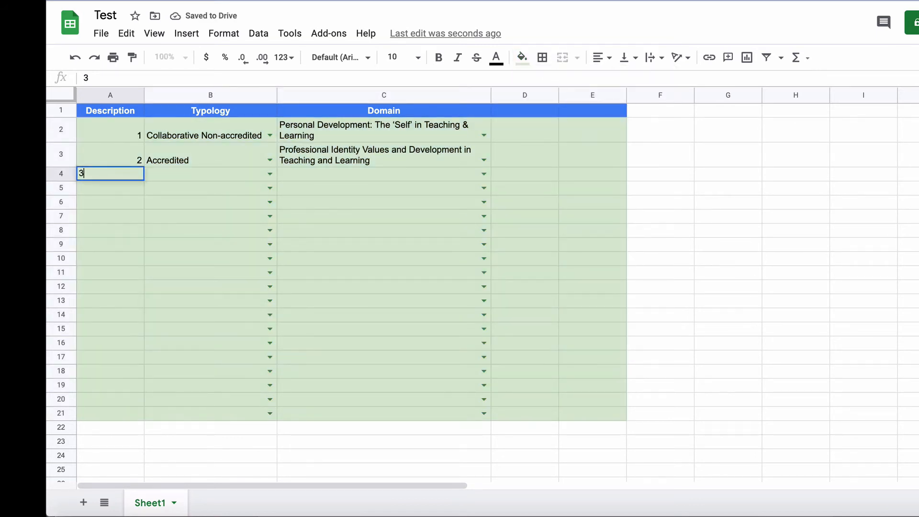
{"action": "left_click", "coordinate": [241, 178]}
{"action": "left_click", "coordinate": [270, 174]}
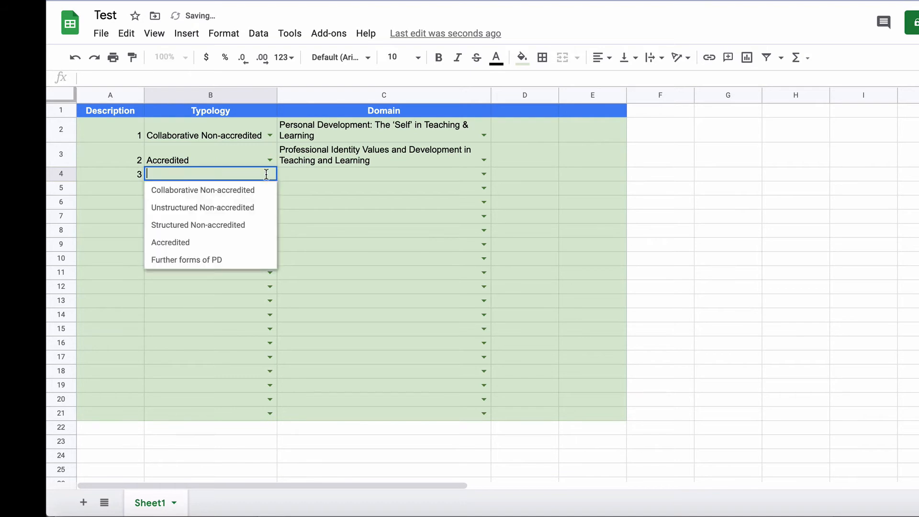
{"action": "left_click", "coordinate": [233, 207]}
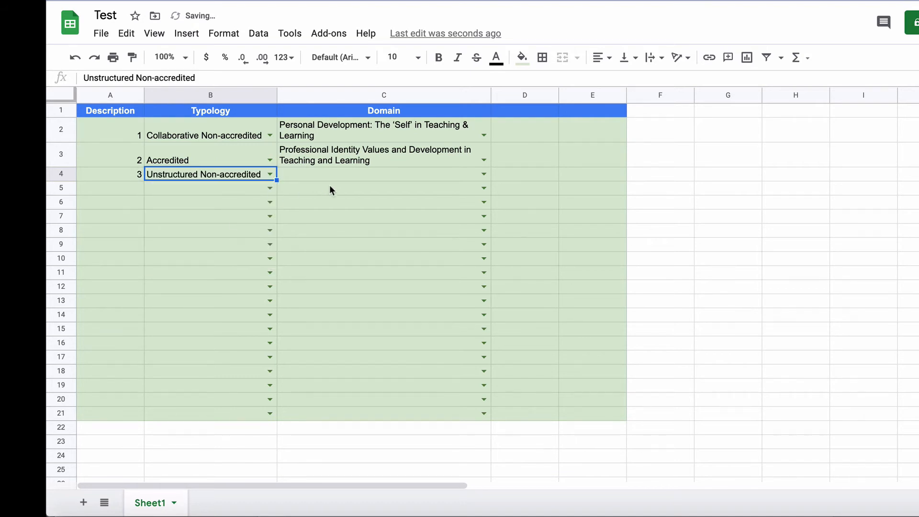
{"action": "left_click", "coordinate": [484, 173]}
{"action": "left_click", "coordinate": [413, 224]}
{"action": "left_click", "coordinate": [517, 231]}
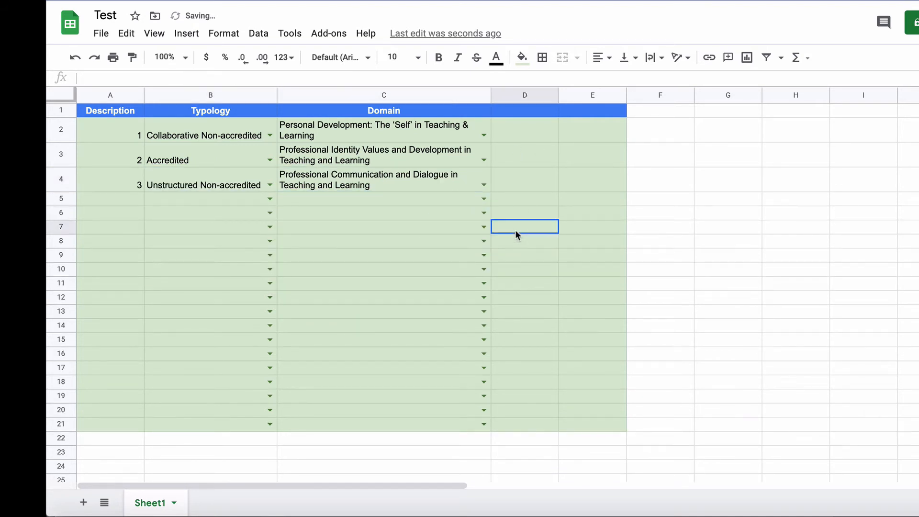
{"action": "left_click", "coordinate": [114, 114]}
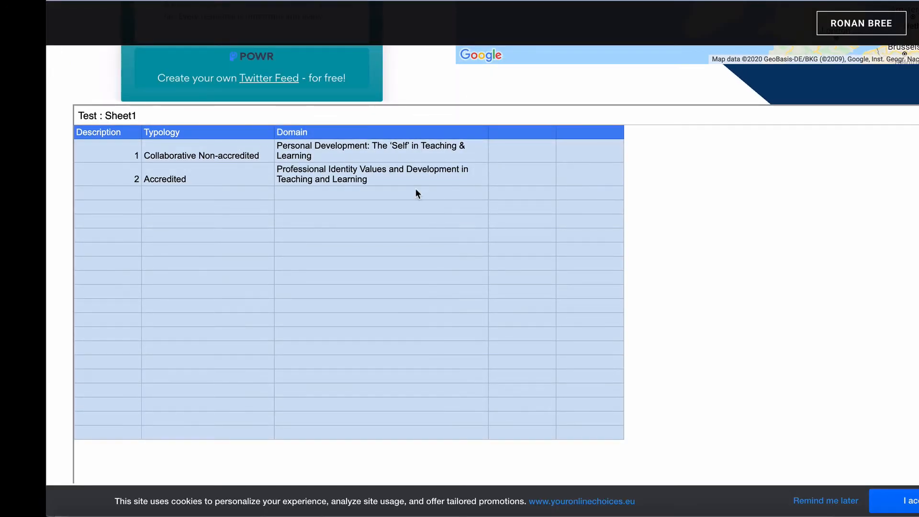
Step: Reload the published Weebly page and compare its embedded table with the Test spreadsheet
{"action": "scroll", "coordinate": [421, 157], "scroll_direction": "up", "scroll_amount": 2}
{"action": "scroll", "coordinate": [422, 158], "scroll_direction": "down", "scroll_amount": 2}
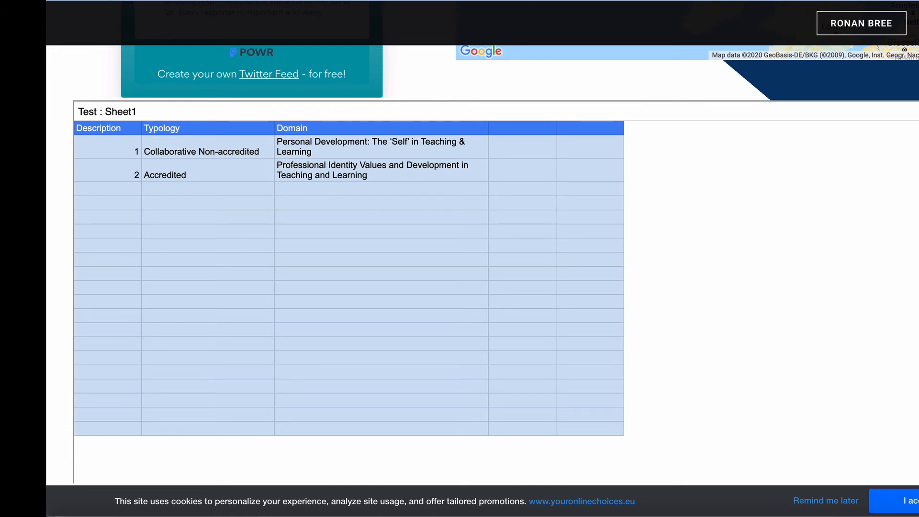
{"action": "key", "text": "super+r"}
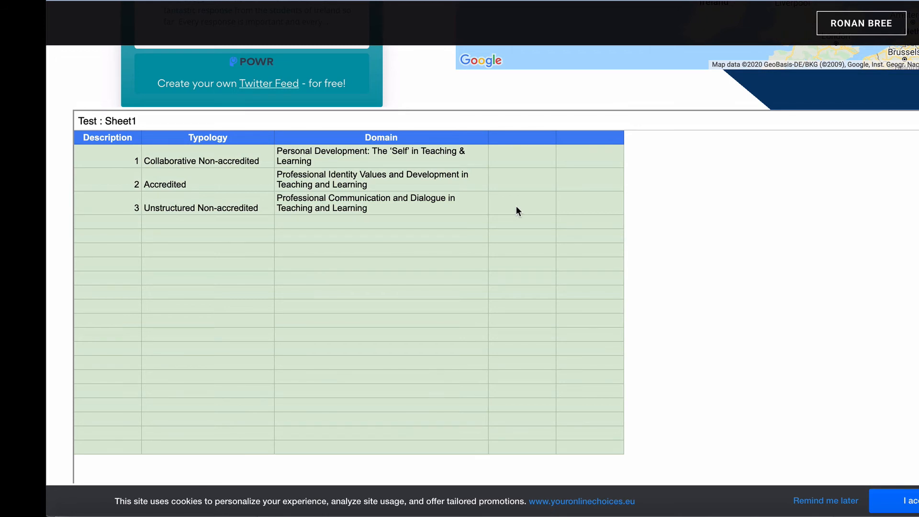
{"action": "left_click", "coordinate": [249, 1]}
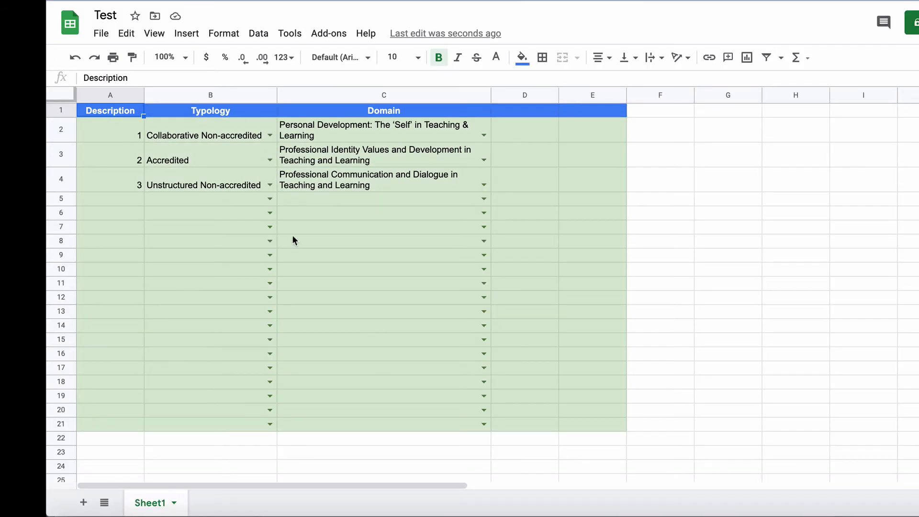
{"action": "left_click", "coordinate": [380, 8]}
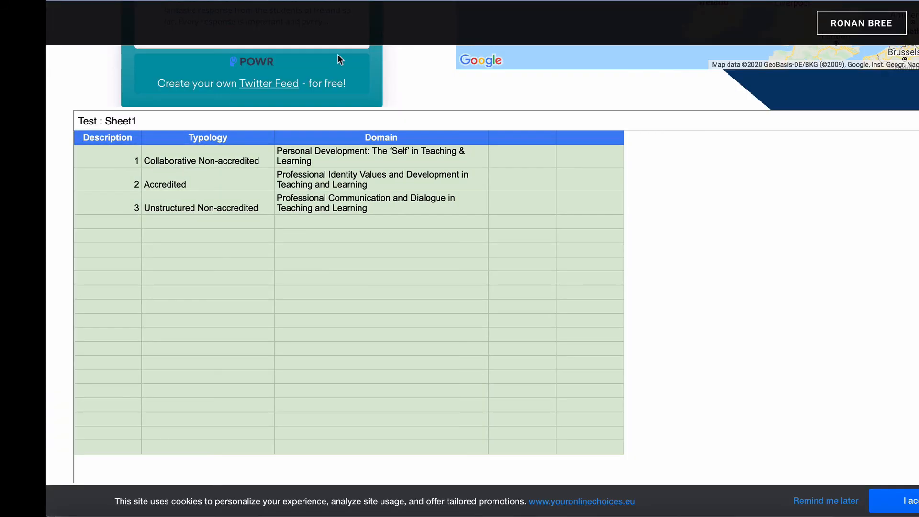
{"action": "scroll", "coordinate": [483, 223], "scroll_direction": "up", "scroll_amount": 3}
{"action": "scroll", "coordinate": [482, 223], "scroll_direction": "down", "scroll_amount": 4}
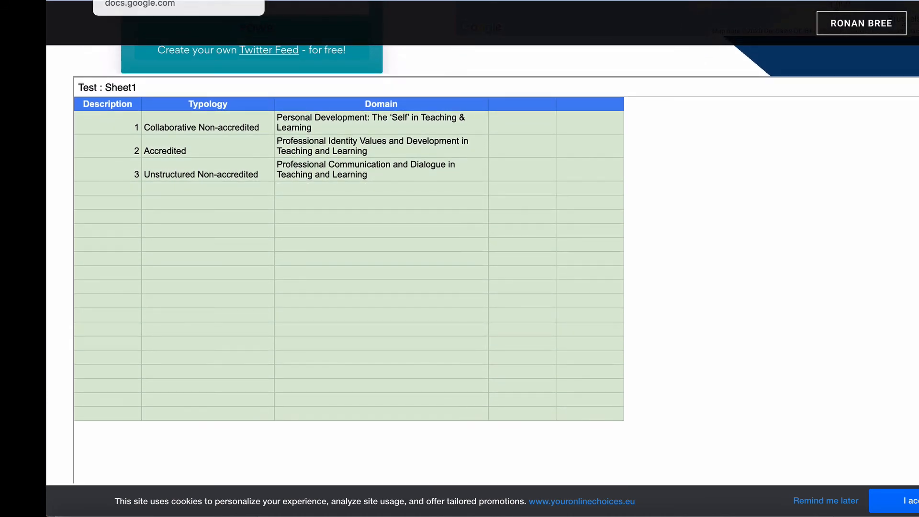
Step: Return to the Test spreadsheet and view the image insertion options for cell D2
{"action": "left_click", "coordinate": [201, 1]}
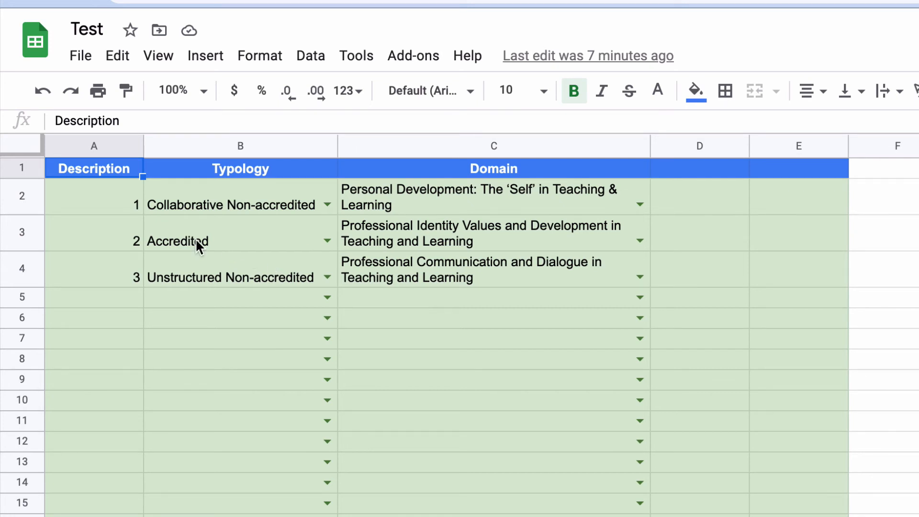
{"action": "left_click", "coordinate": [703, 225]}
{"action": "left_click", "coordinate": [703, 207]}
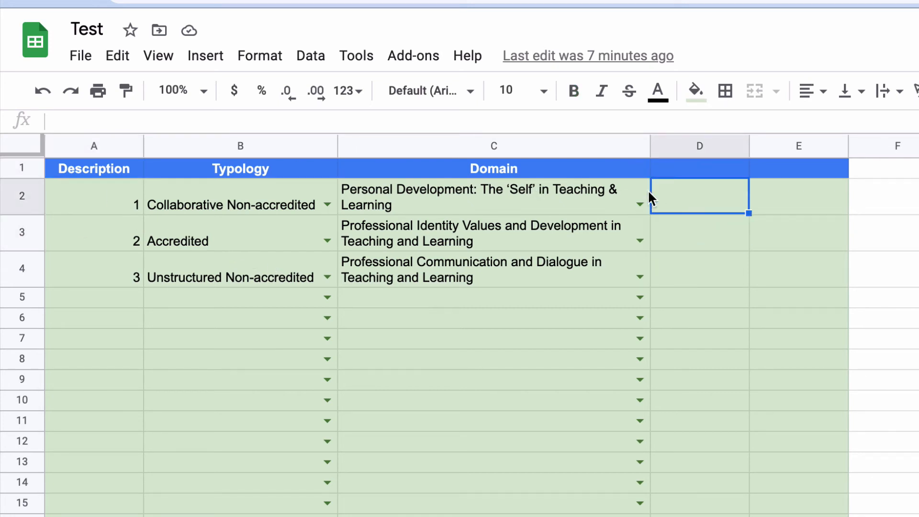
{"action": "left_click", "coordinate": [201, 56]}
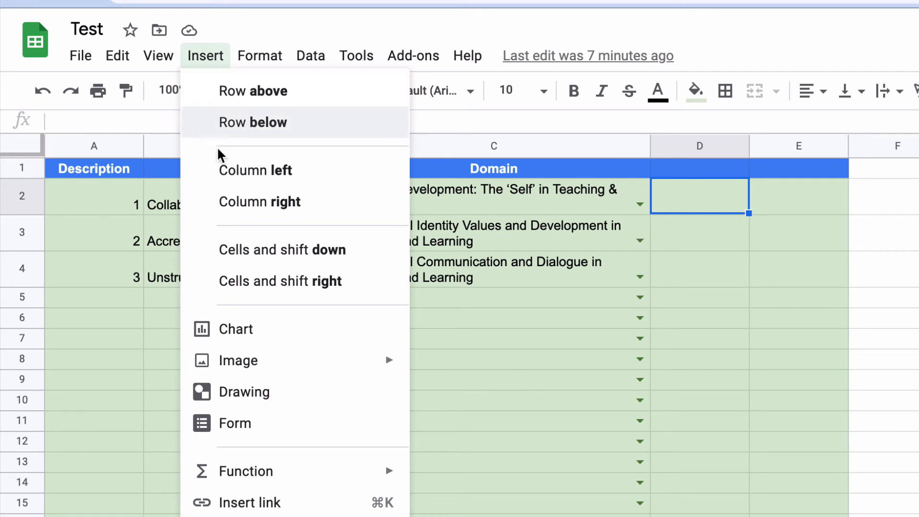
{"action": "mouse_move", "coordinate": [259, 365]}
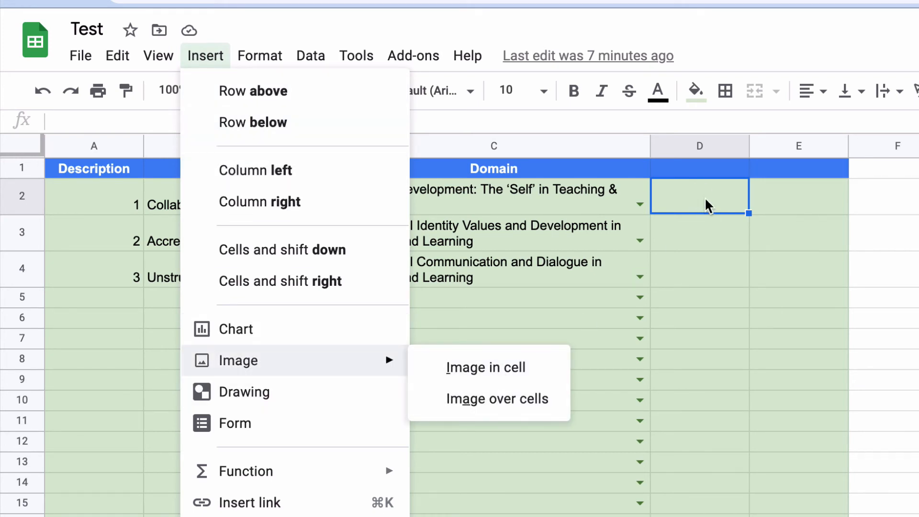
{"action": "left_click", "coordinate": [696, 266]}
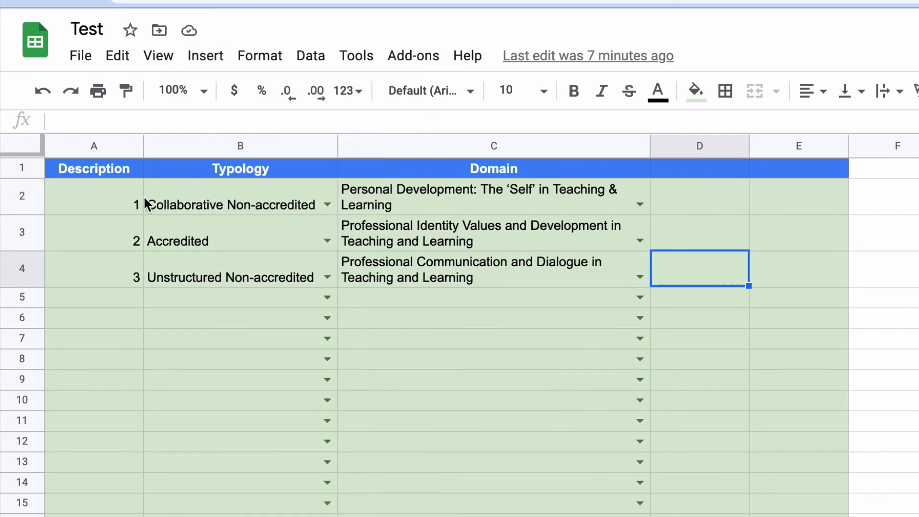
Step: Examine the row height settings for row 2, including the option to specify a height, without applying a change
{"action": "right_click", "coordinate": [20, 200]}
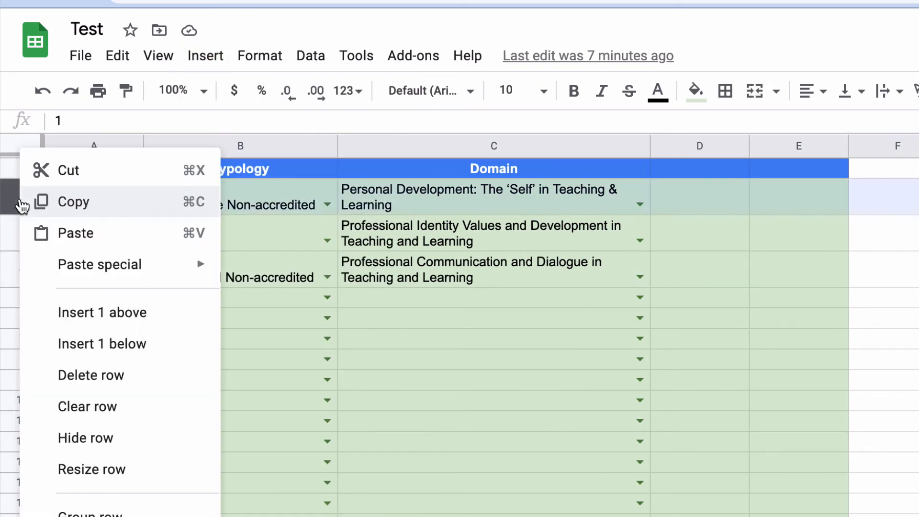
{"action": "left_click", "coordinate": [77, 472]}
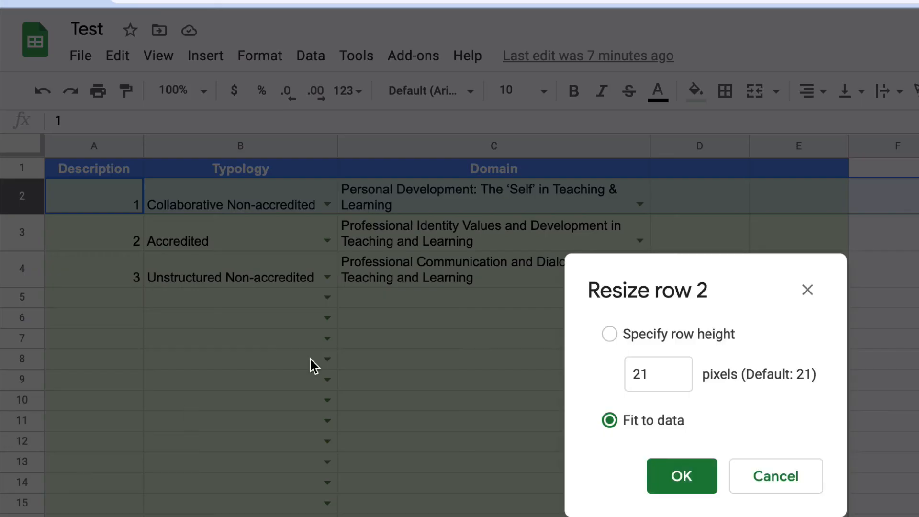
{"action": "left_click", "coordinate": [609, 335]}
{"action": "left_click", "coordinate": [780, 475]}
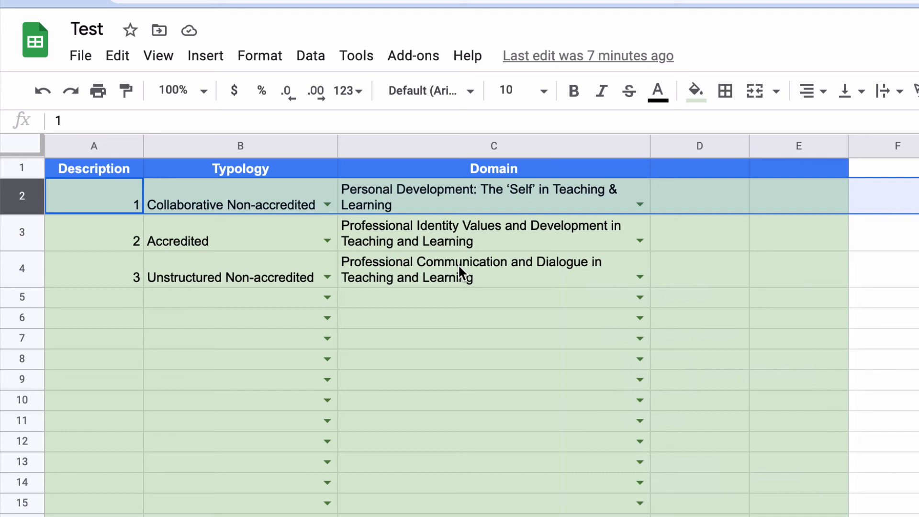
Step: Centre the contents of the Description column horizontally
{"action": "left_click", "coordinate": [418, 195]}
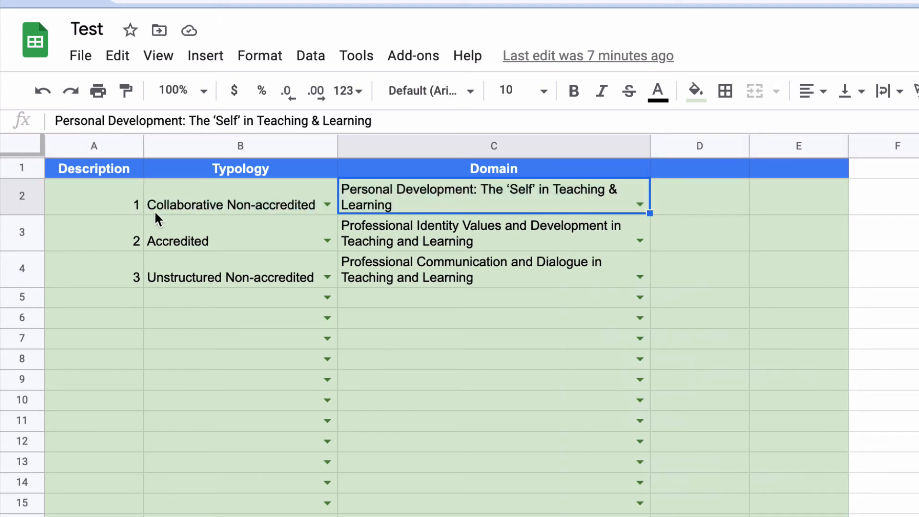
{"action": "left_click", "coordinate": [119, 209]}
{"action": "left_click", "coordinate": [102, 143]}
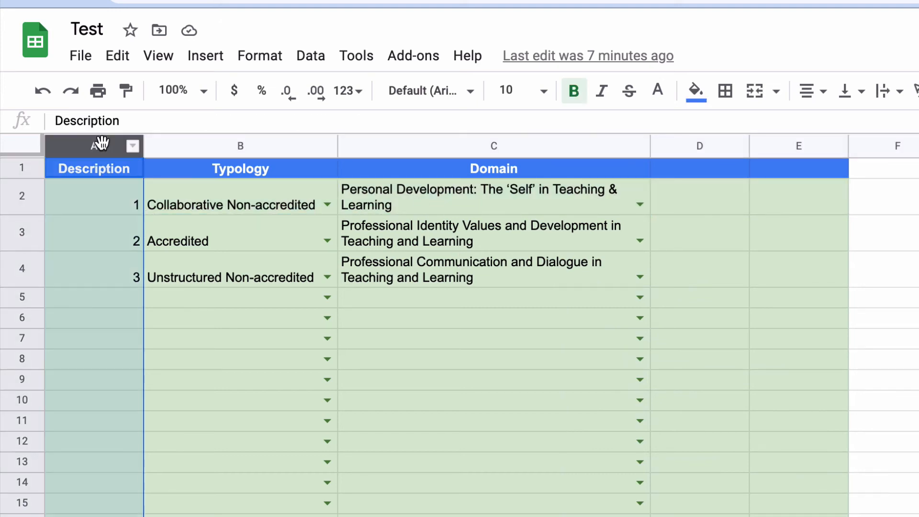
{"action": "left_click", "coordinate": [810, 91]}
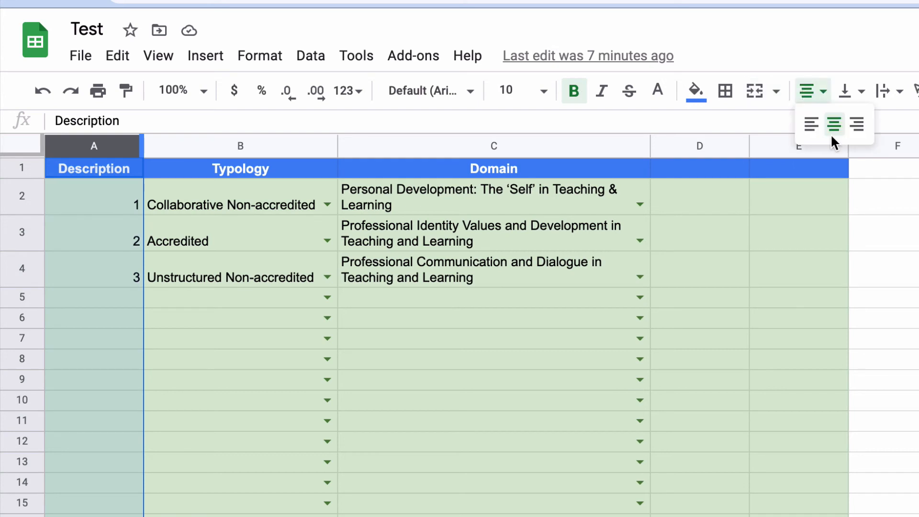
{"action": "left_click", "coordinate": [832, 136]}
{"action": "left_click", "coordinate": [114, 203]}
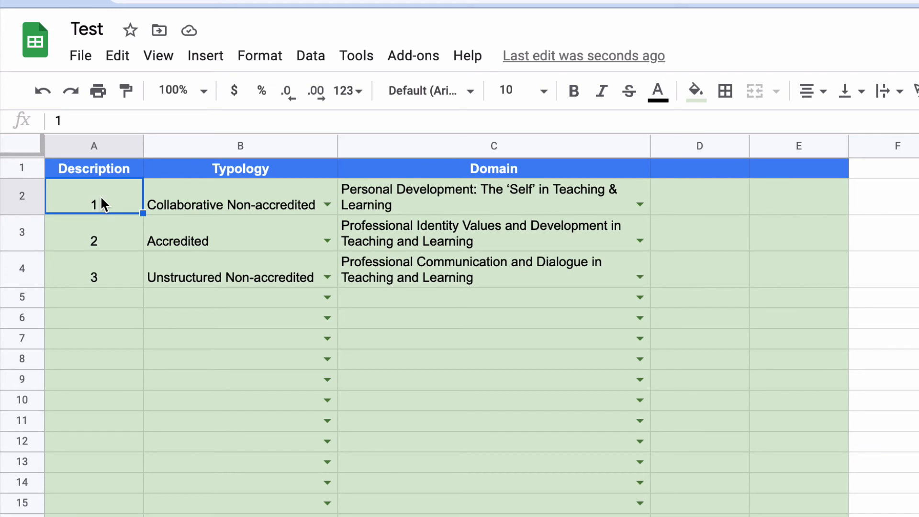
Step: View the link insertion options for the Description entry in cell A3 without adding a link
{"action": "left_click", "coordinate": [97, 242]}
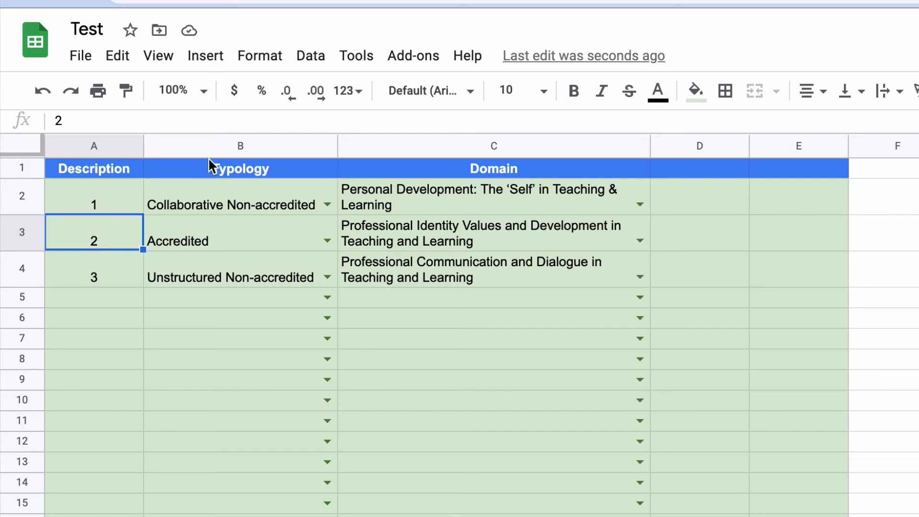
{"action": "left_click", "coordinate": [206, 56]}
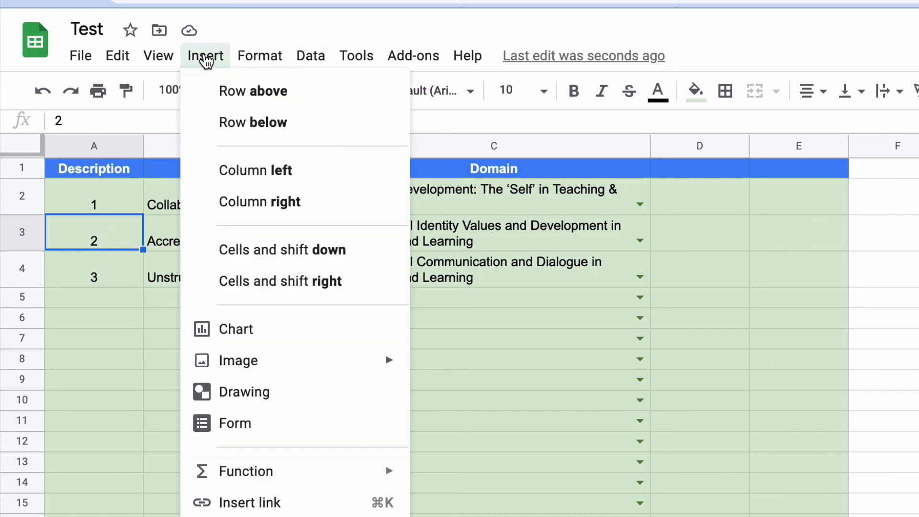
{"action": "left_click", "coordinate": [247, 503]}
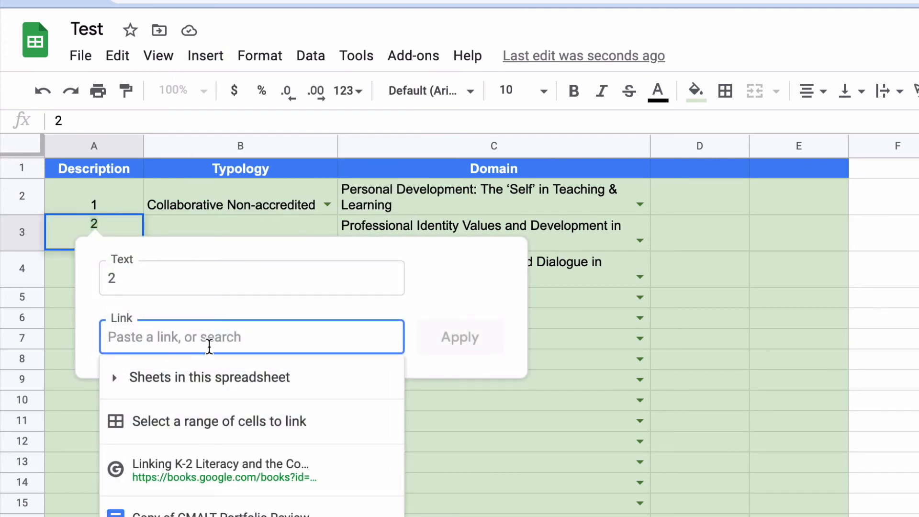
{"action": "left_click", "coordinate": [59, 359]}
{"action": "left_click", "coordinate": [107, 240]}
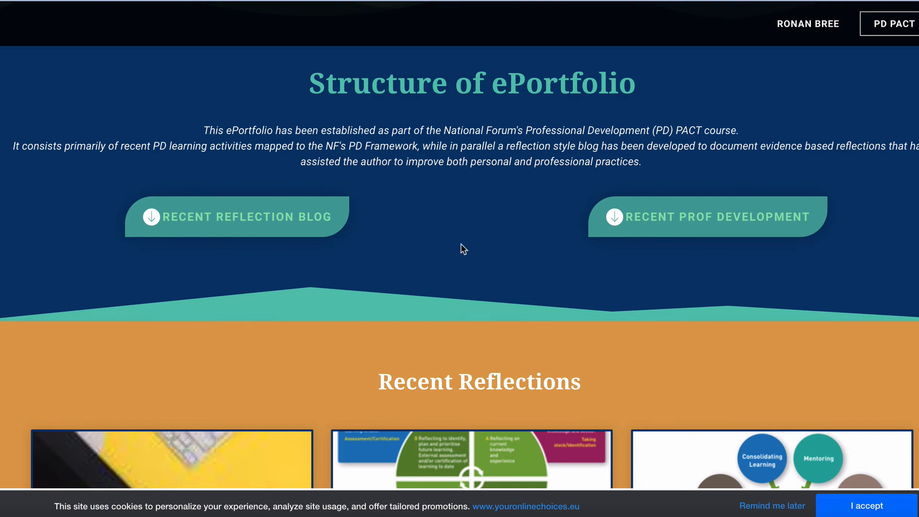
Step: Examine the finished ePortfolio page and its embedded table mapping PD activities to the framework
{"action": "scroll", "coordinate": [477, 263], "scroll_direction": "down", "scroll_amount": 15}
{"action": "scroll", "coordinate": [400, 277], "scroll_direction": "up", "scroll_amount": 5}
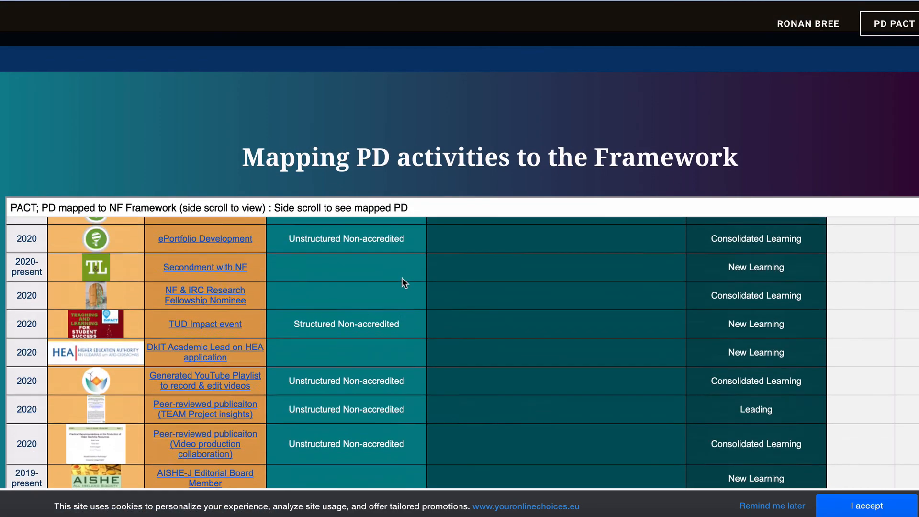
{"action": "scroll", "coordinate": [328, 280], "scroll_direction": "up", "scroll_amount": 20}
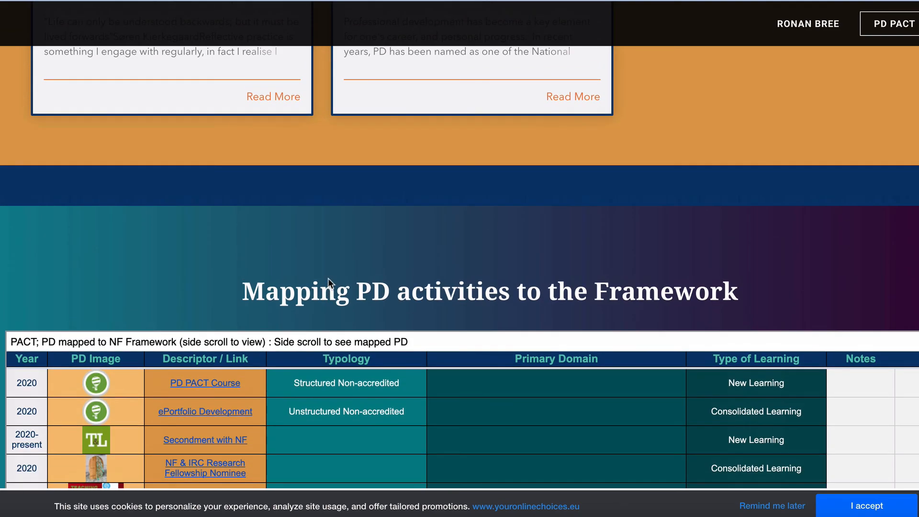
{"action": "scroll", "coordinate": [328, 282], "scroll_direction": "down", "scroll_amount": 3}
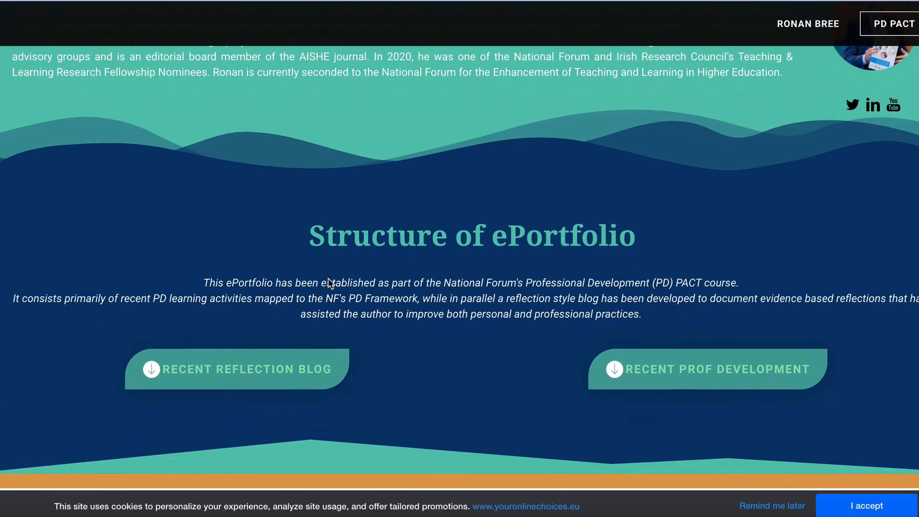